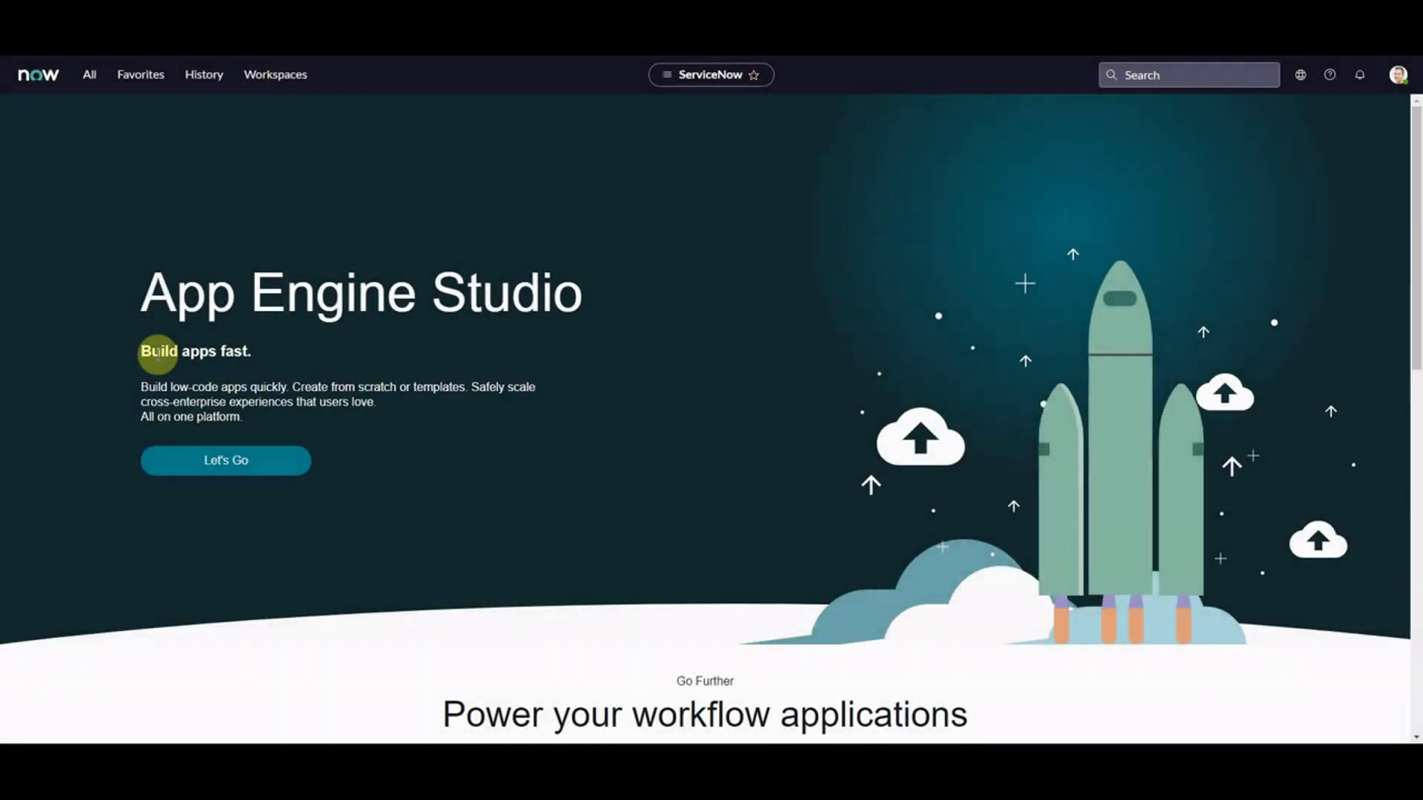
Enter sys_properties.list in the navigator filter to go to System Properties.
click(91, 76)
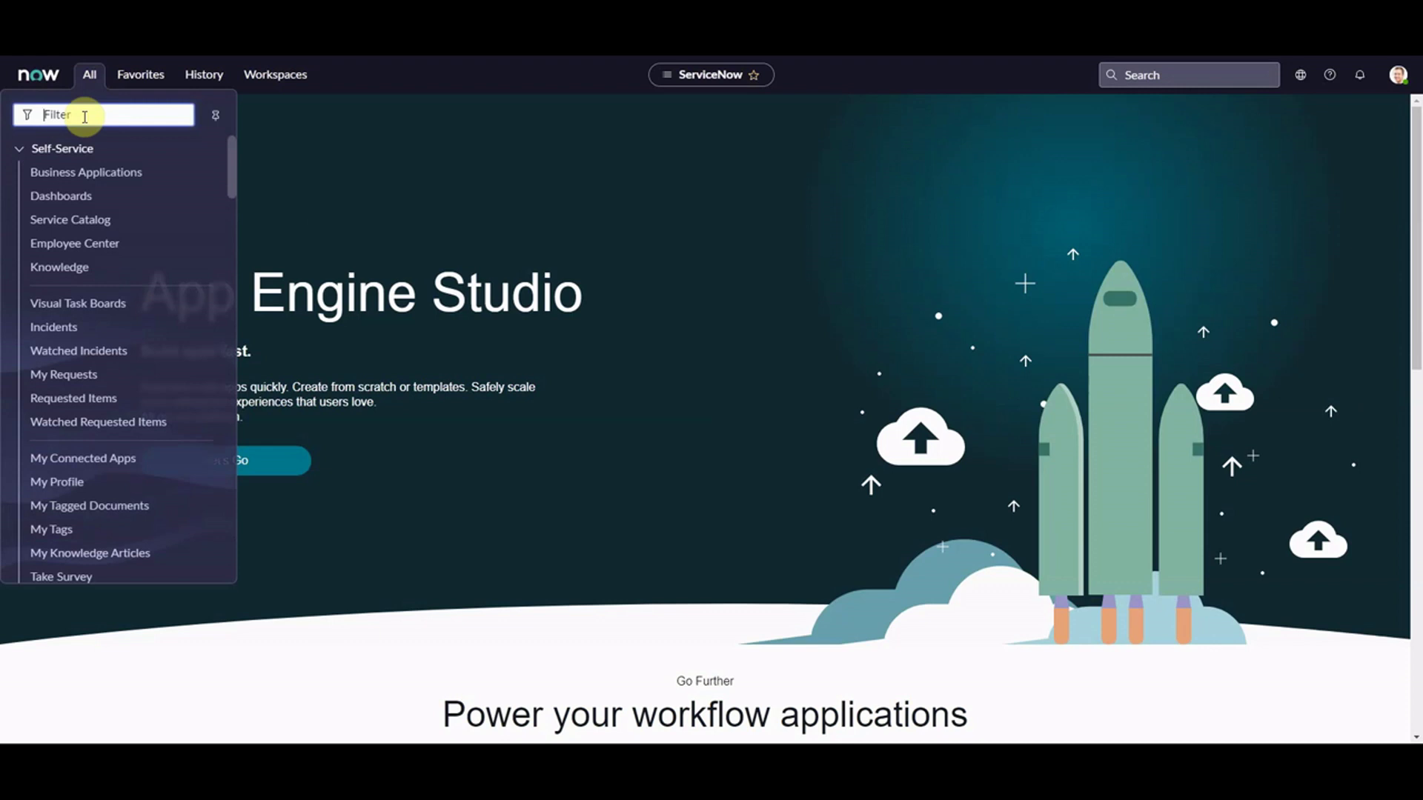
text(sys_p)
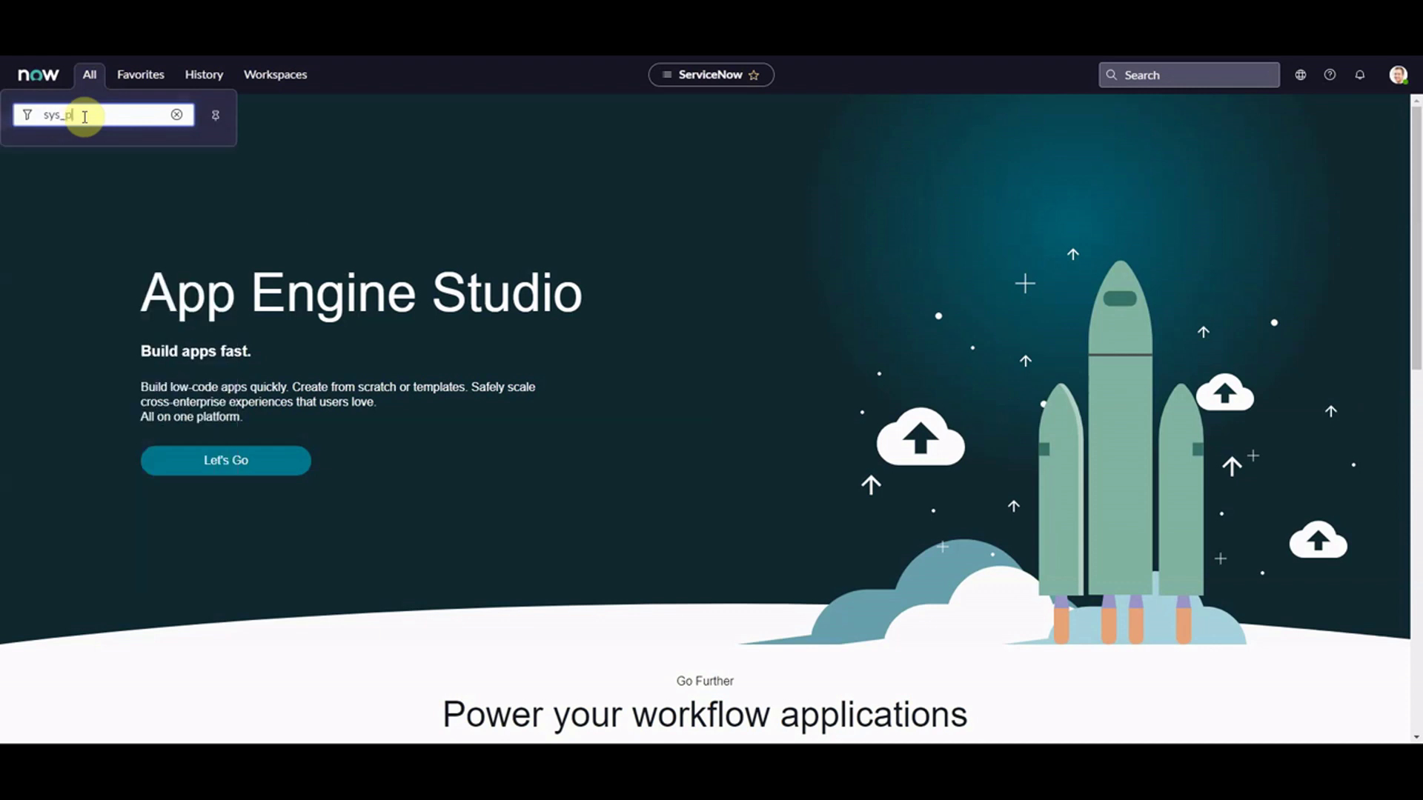
text(roperties.list)
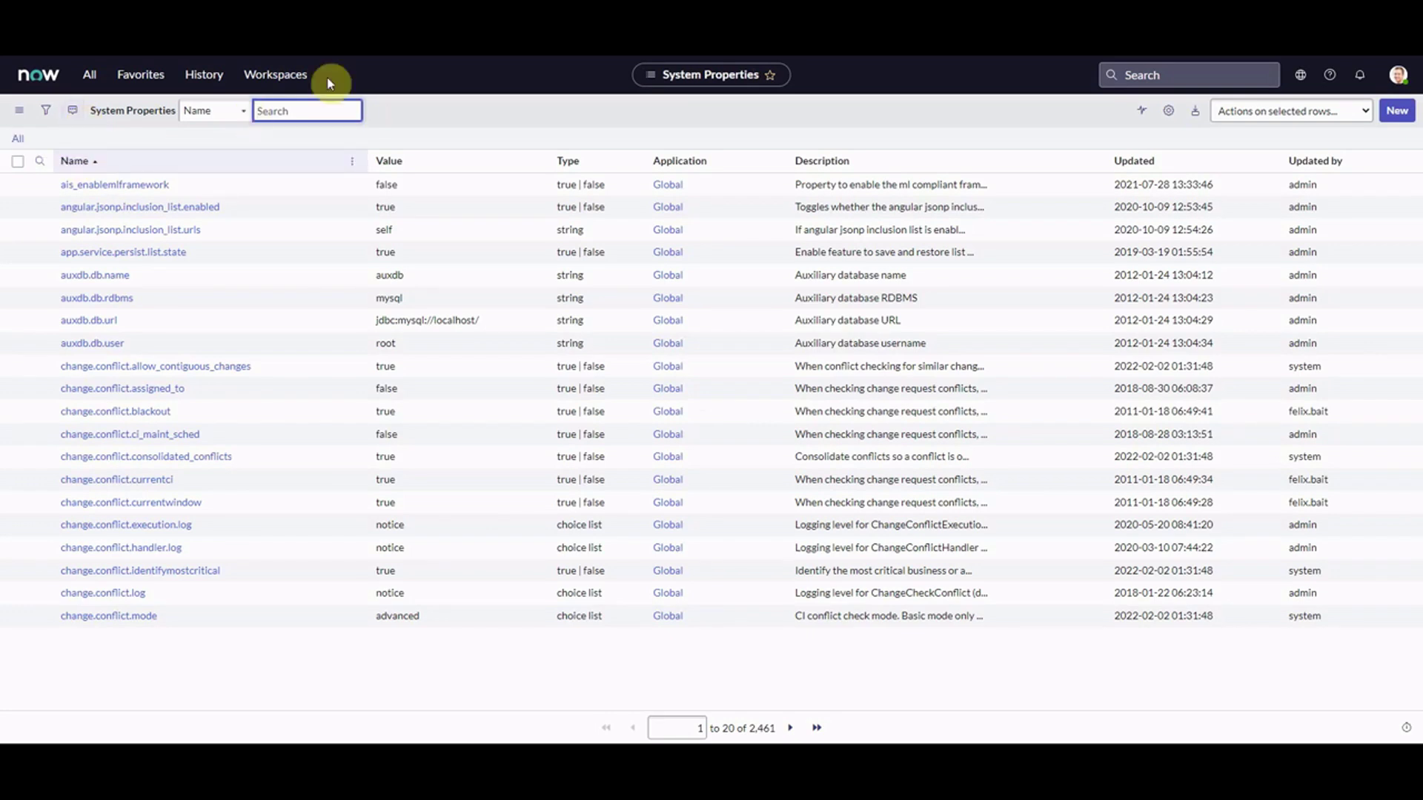
Filter System Properties to the nine glide.ui.polaris names, then reopen the navigator.
text(glide.)
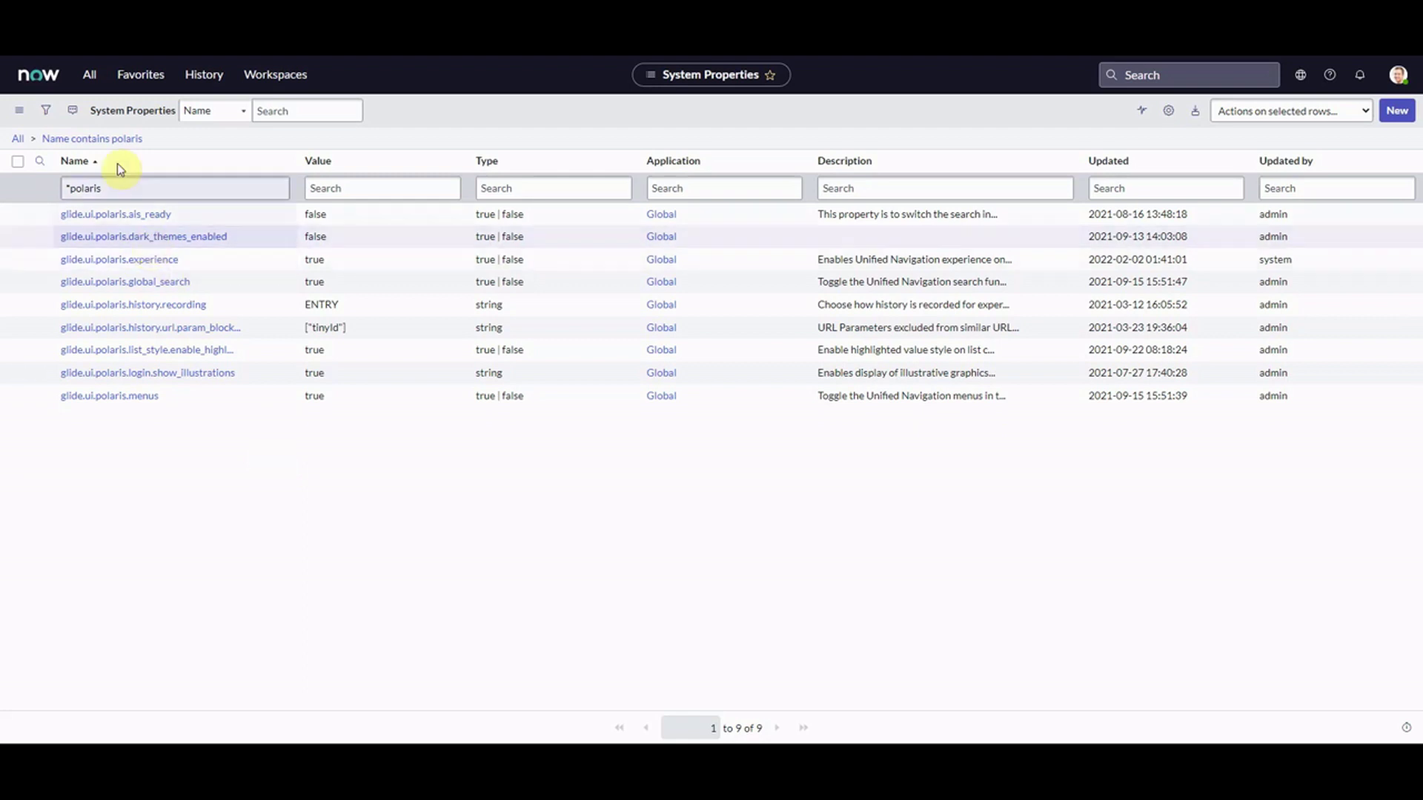
click(95, 88)
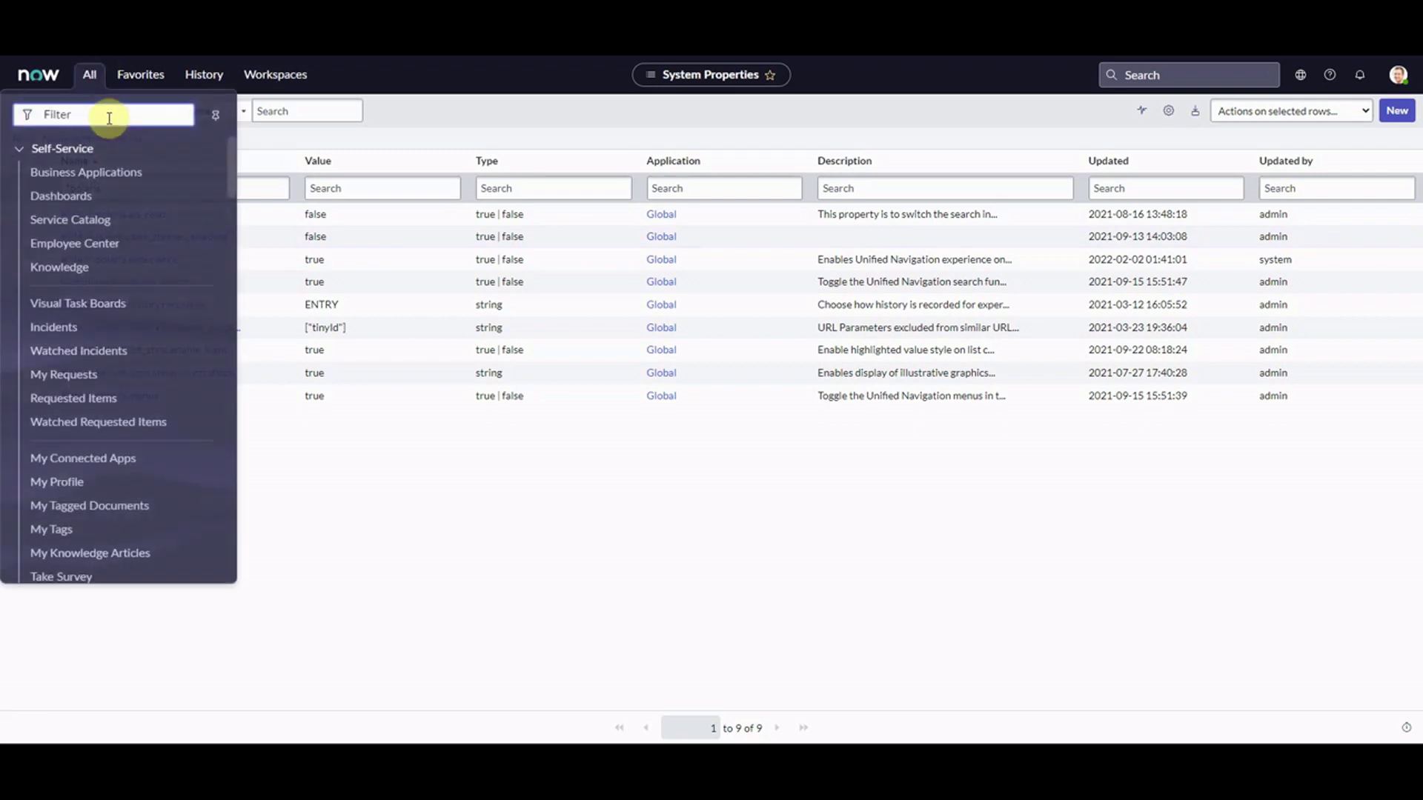
Go to User Preferences and open the glide.ui.polaris.use record, whose value is true.
text(user pre)
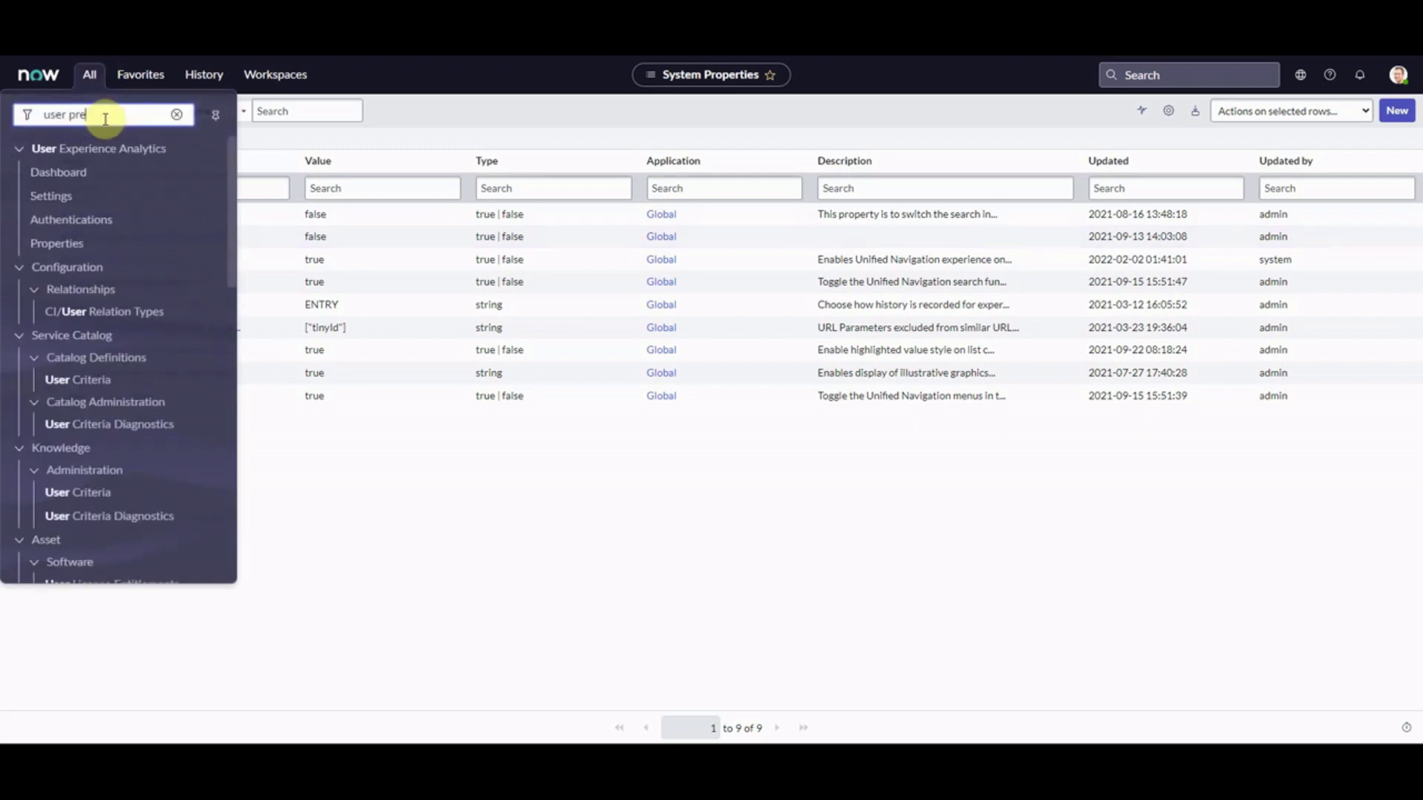
click(111, 172)
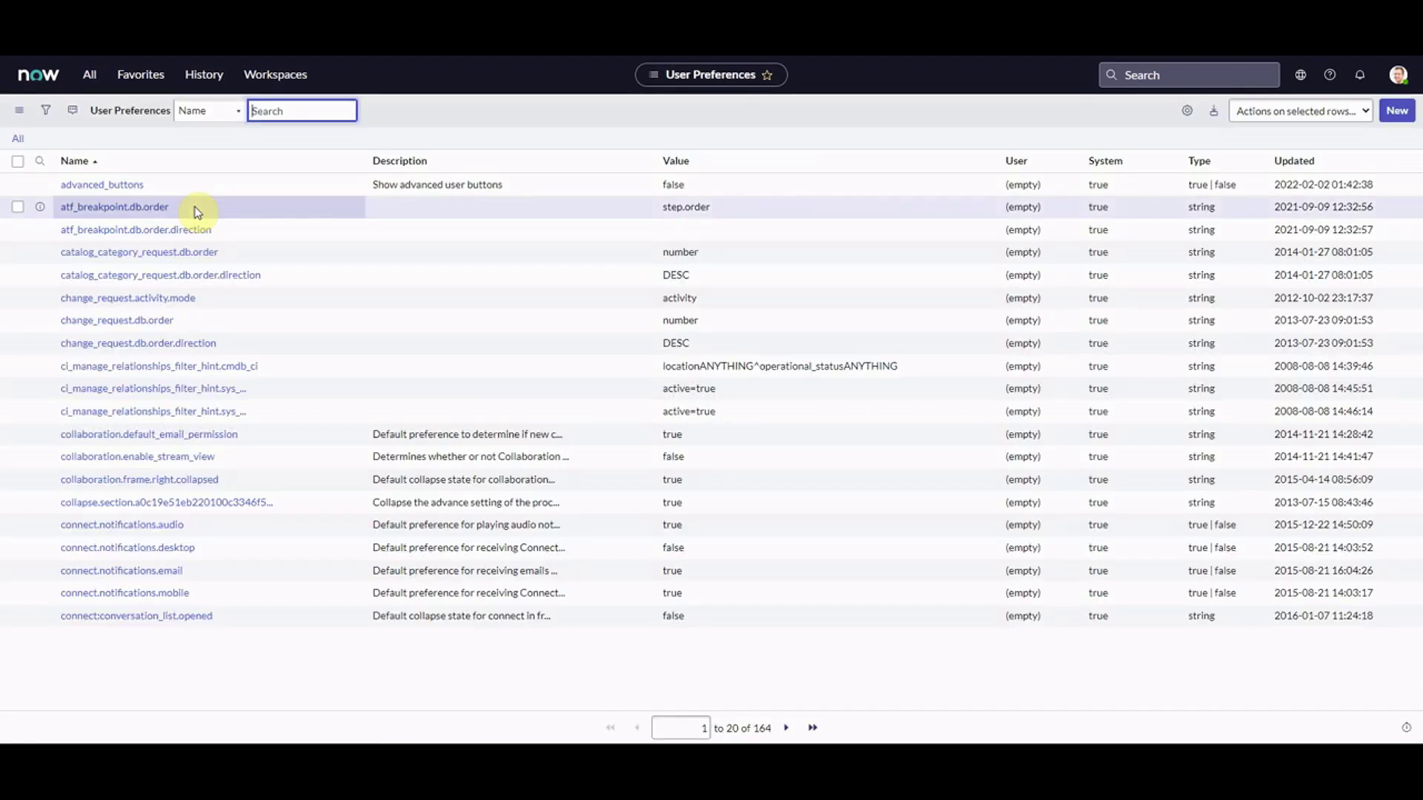
click(292, 117)
text(1)
key(BackSpace)
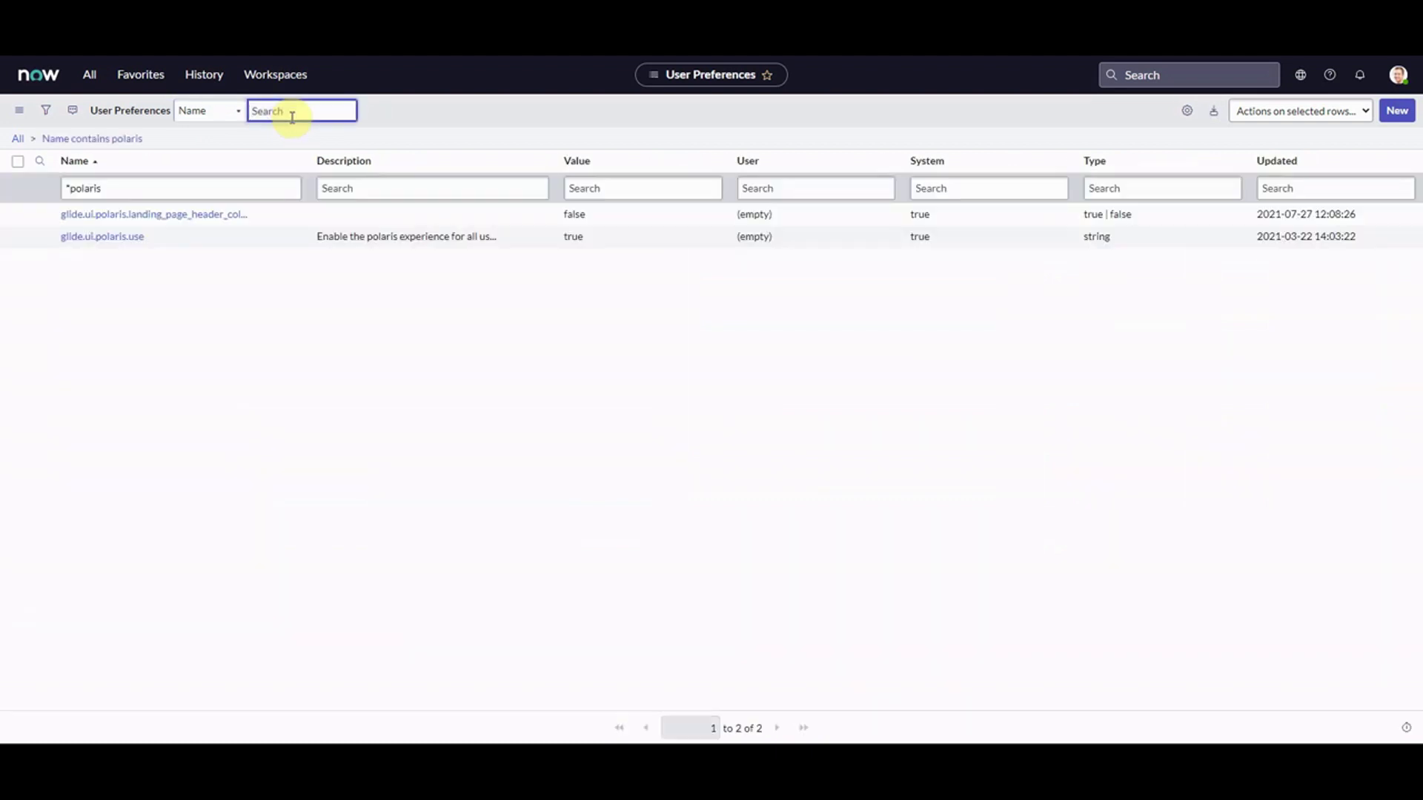
click(119, 239)
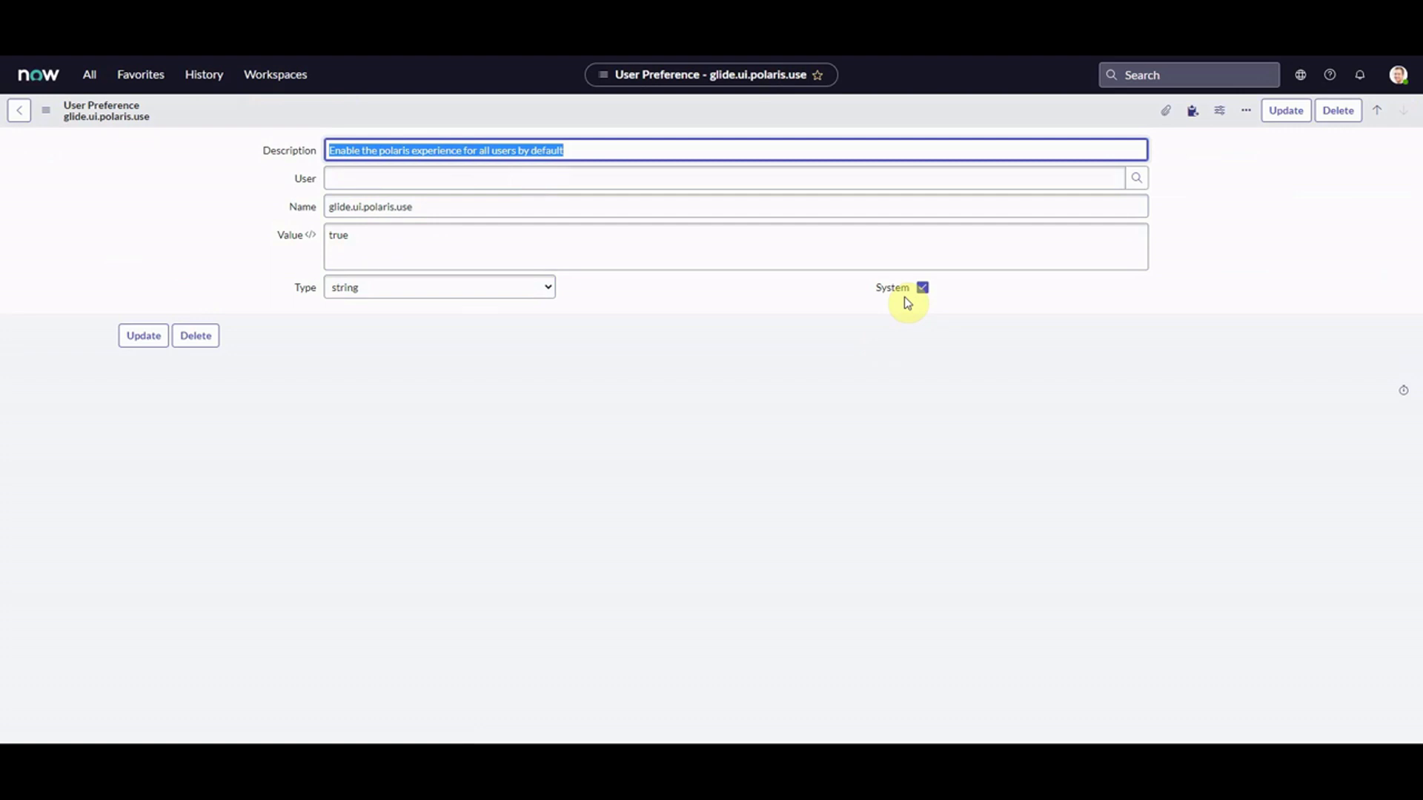
Set User to Not Polaris, Value to false, clear System, and Insert and Stay as a new record.
click(450, 410)
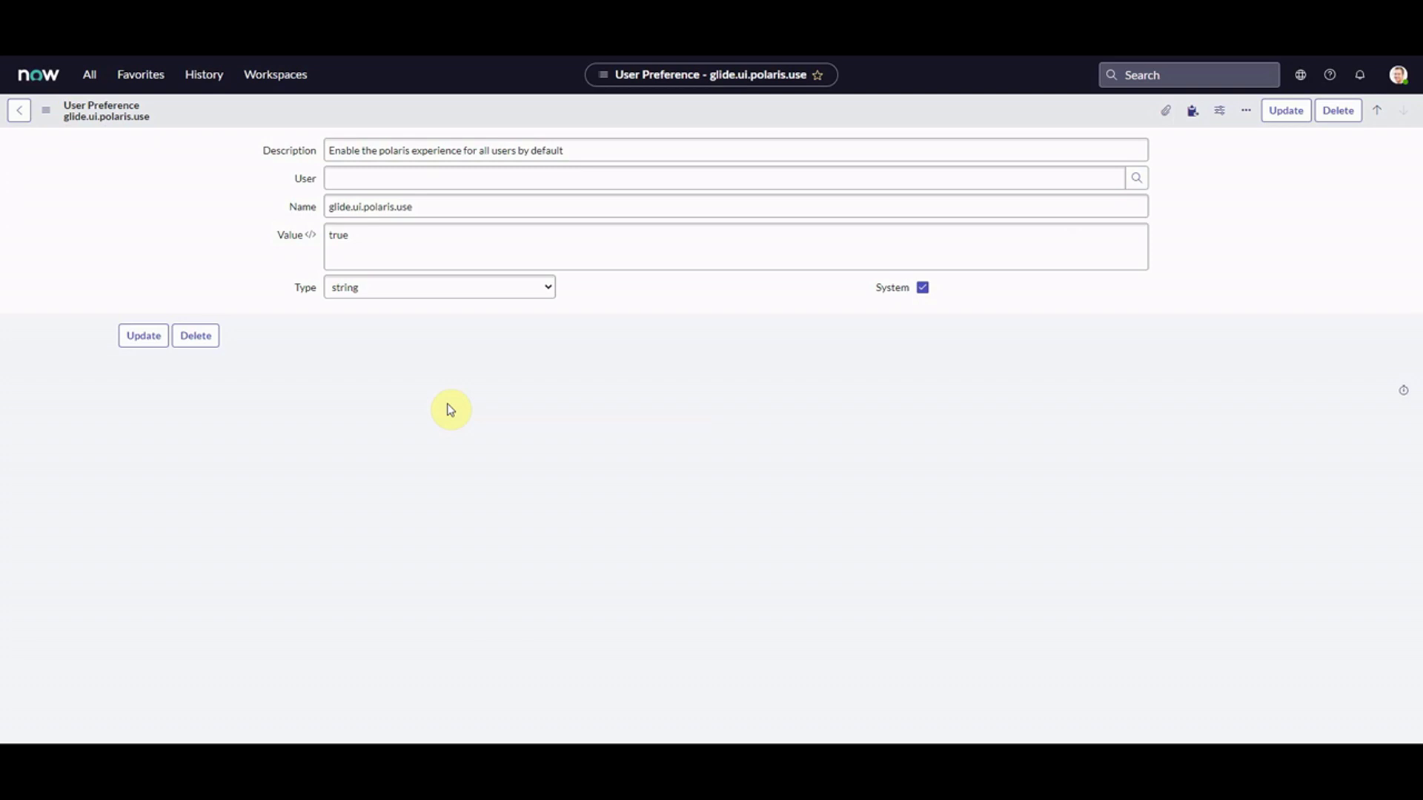
click(424, 186)
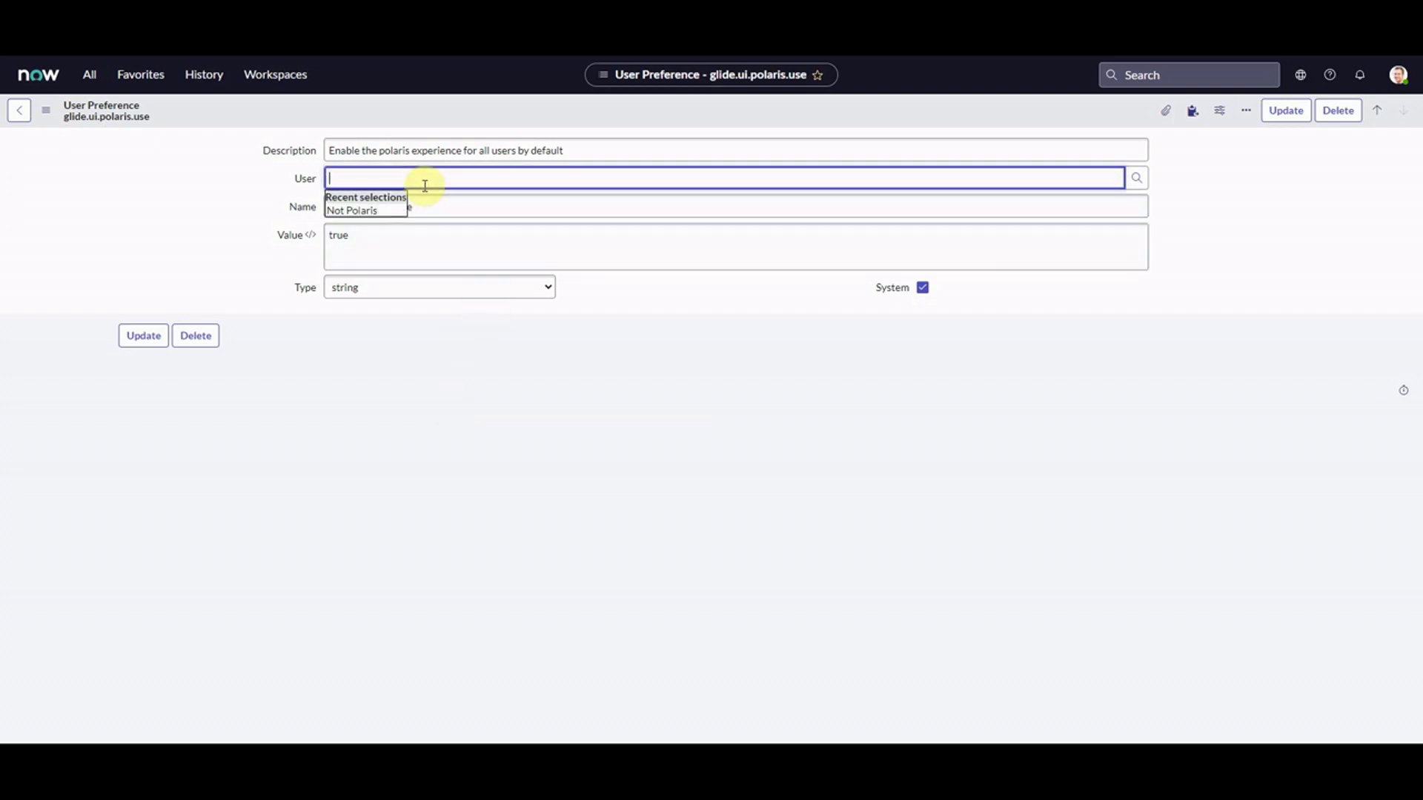
text(*no)
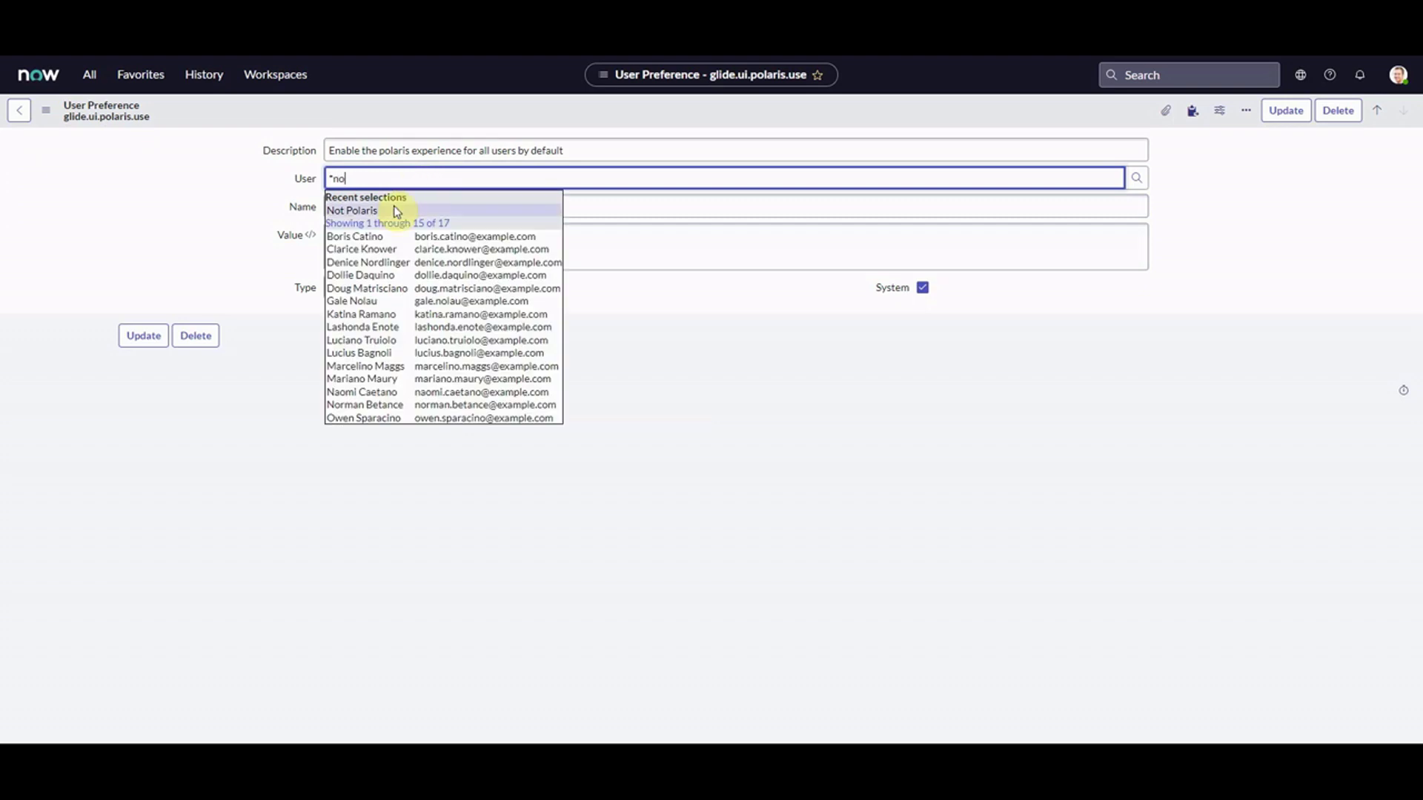
click(396, 212)
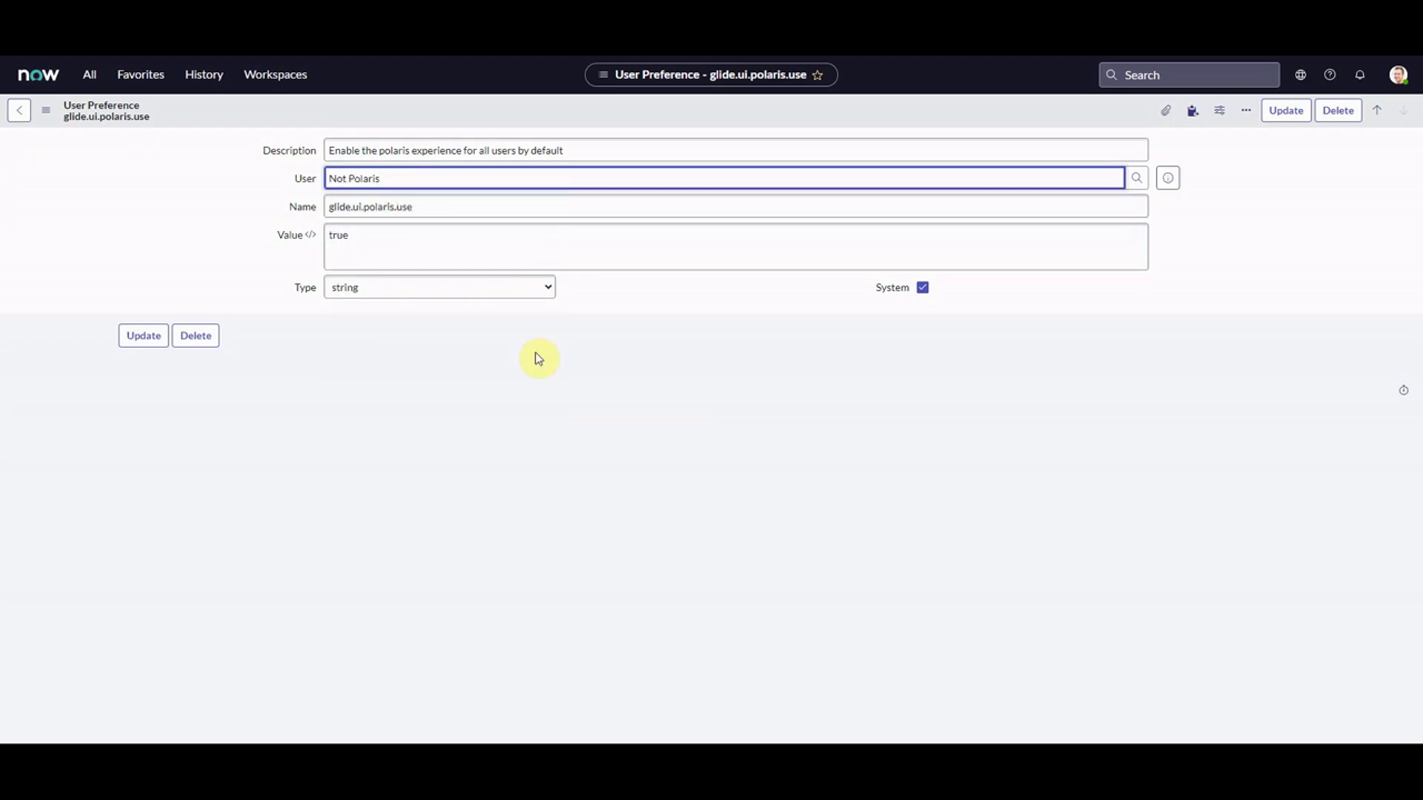
click(366, 234)
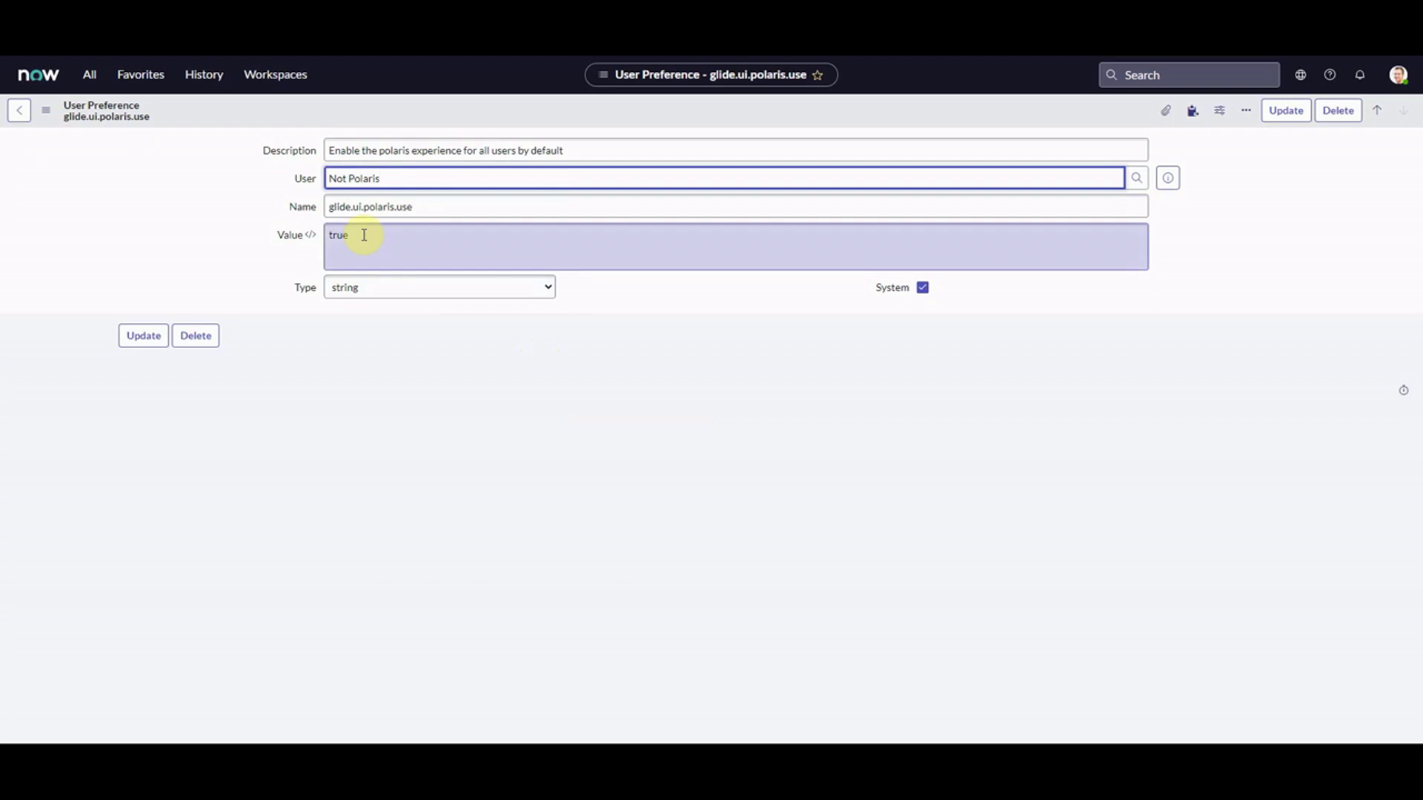
key(ctrl+a)
text(false)
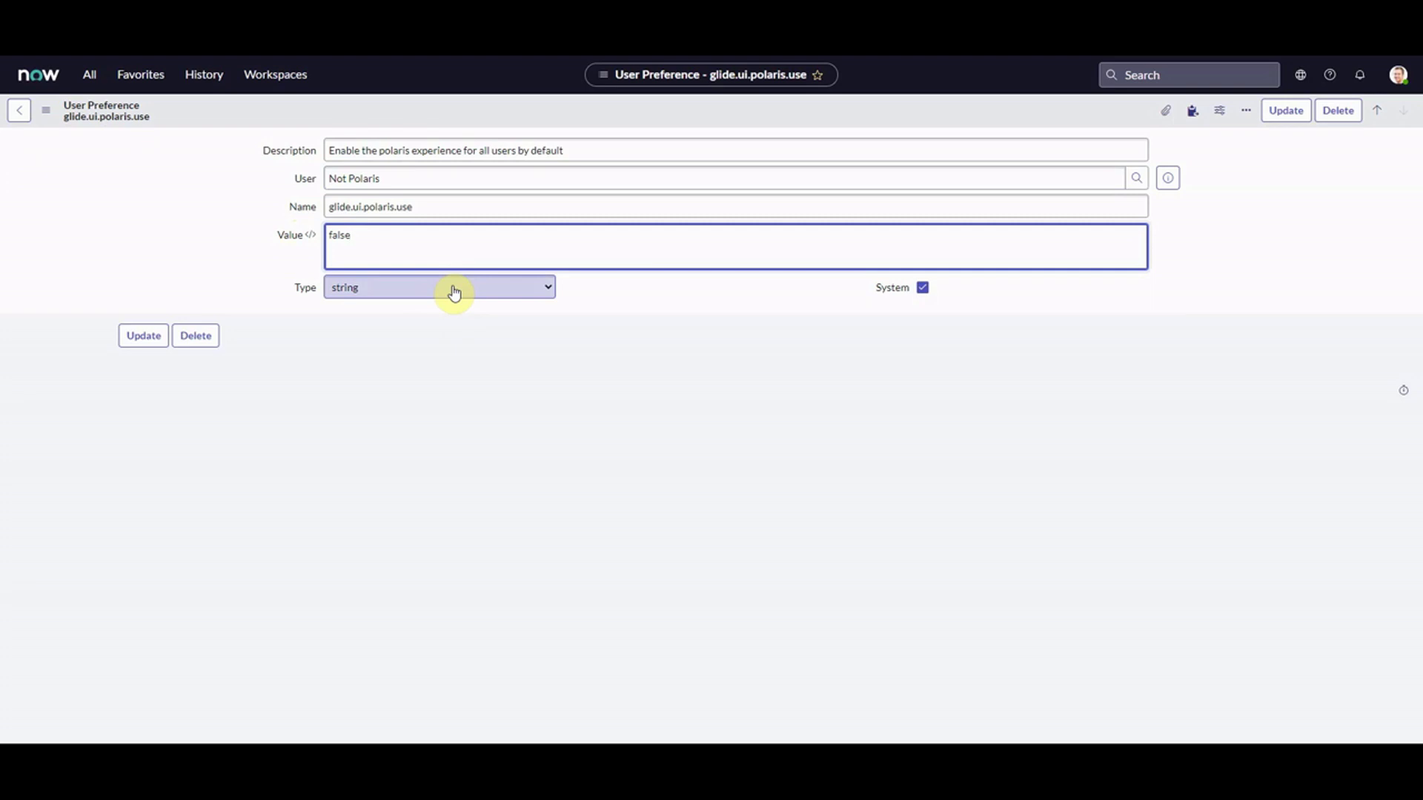
click(924, 289)
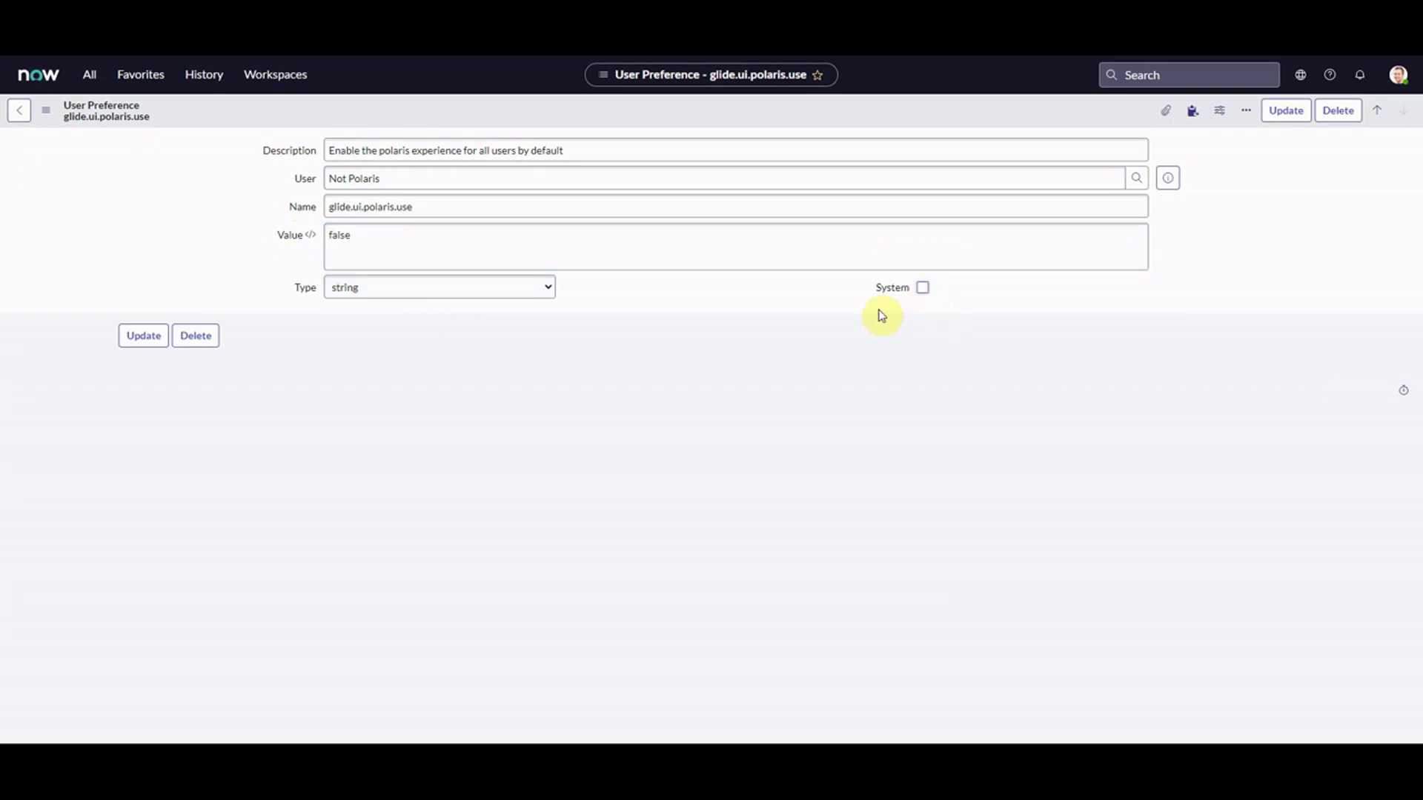
right_click(742, 111)
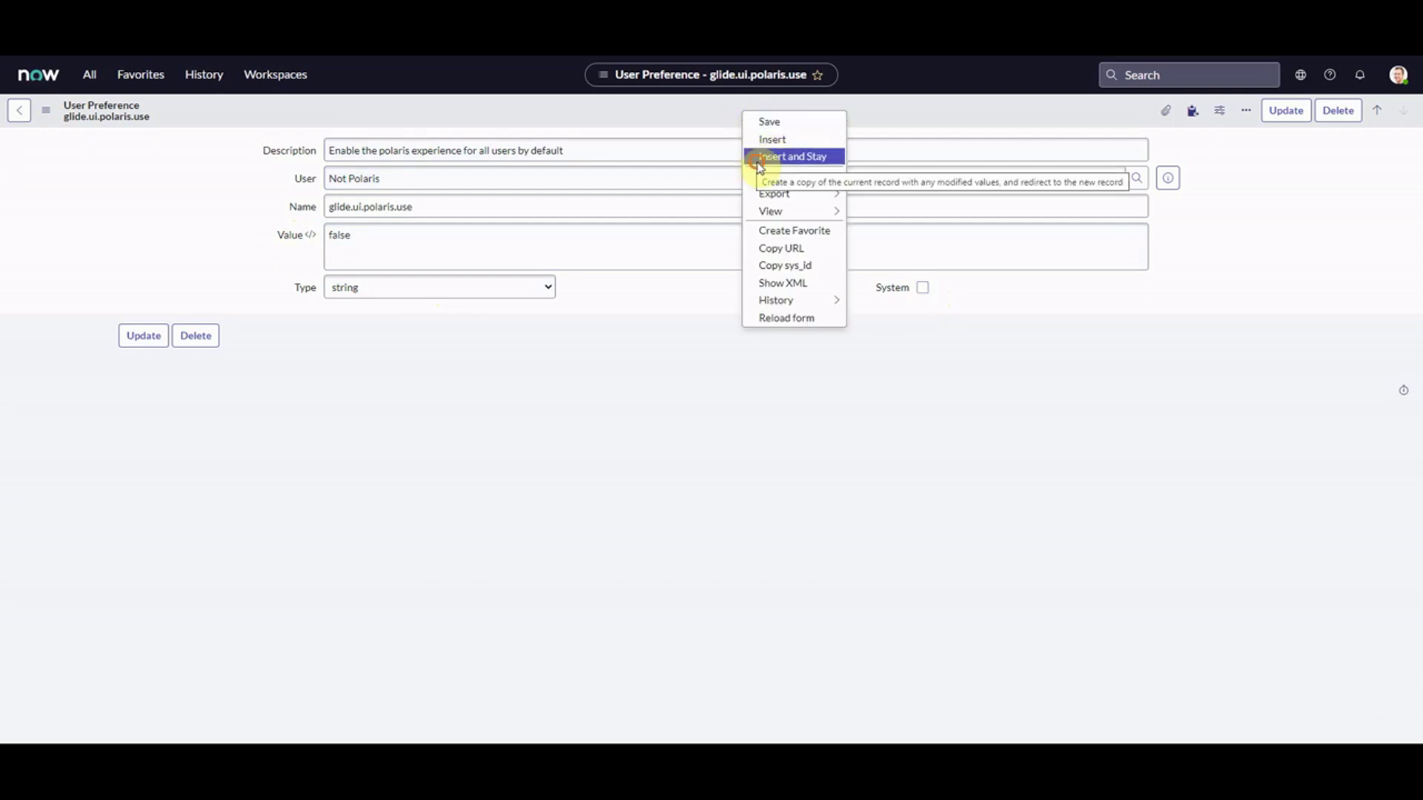
click(758, 160)
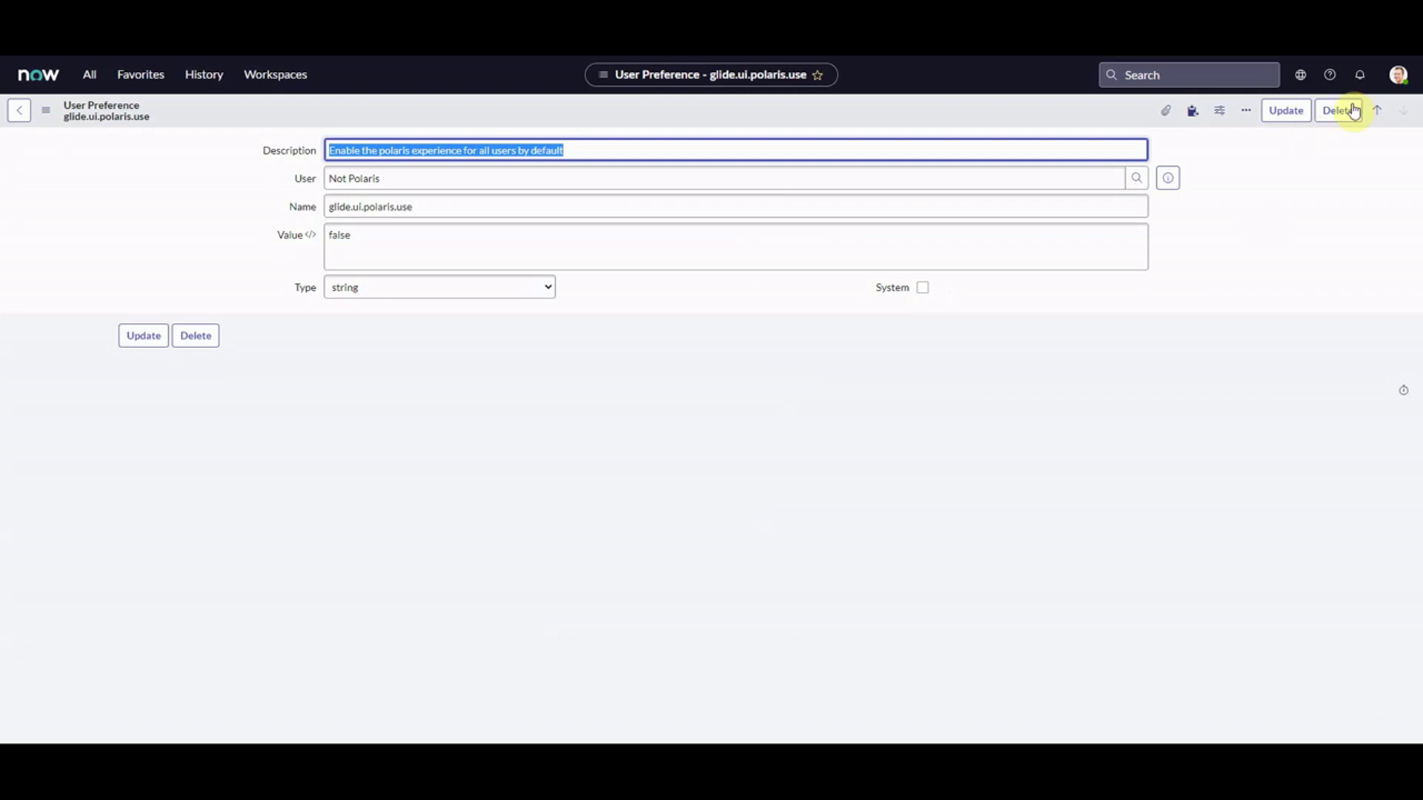
Impersonate the Not Polaris user.
click(1398, 77)
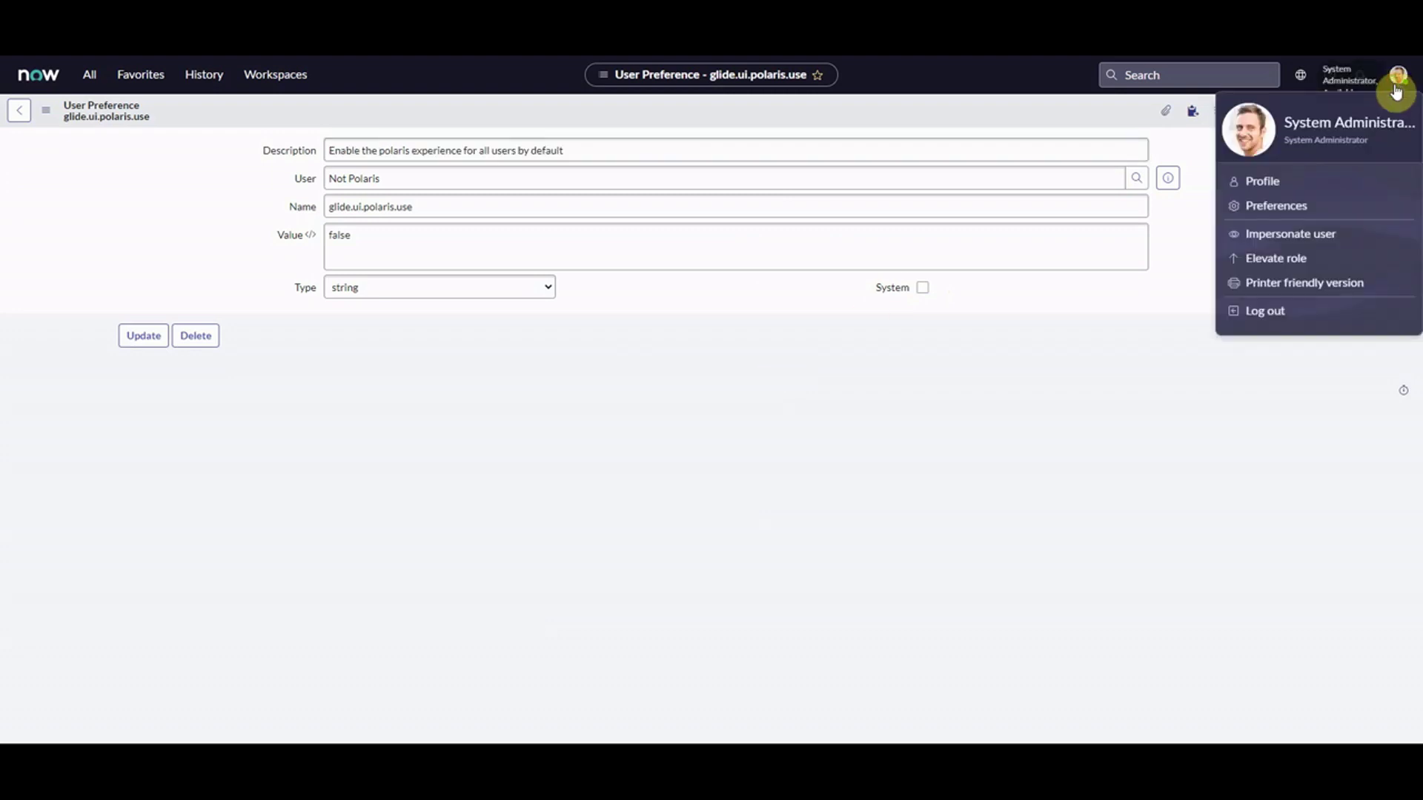
click(1273, 233)
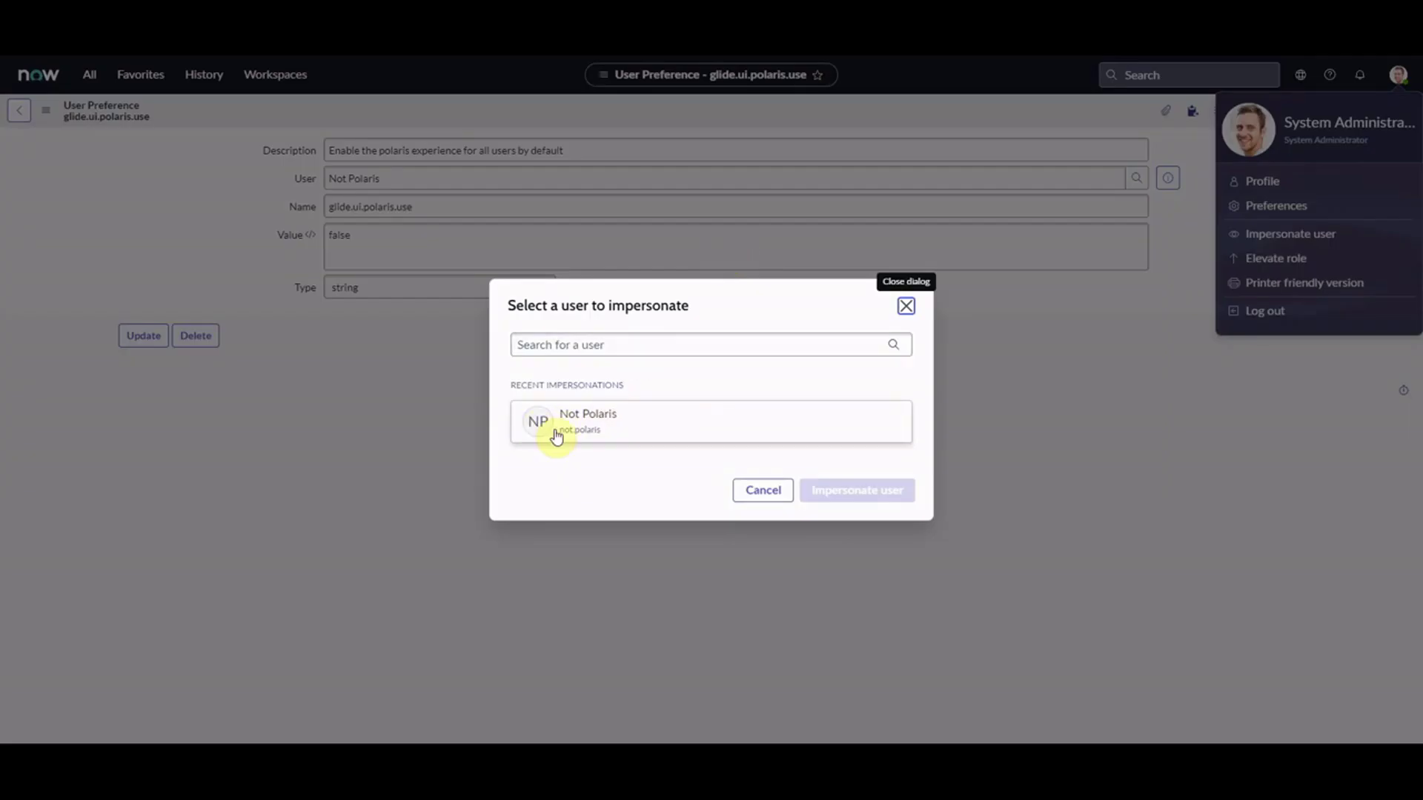
click(623, 426)
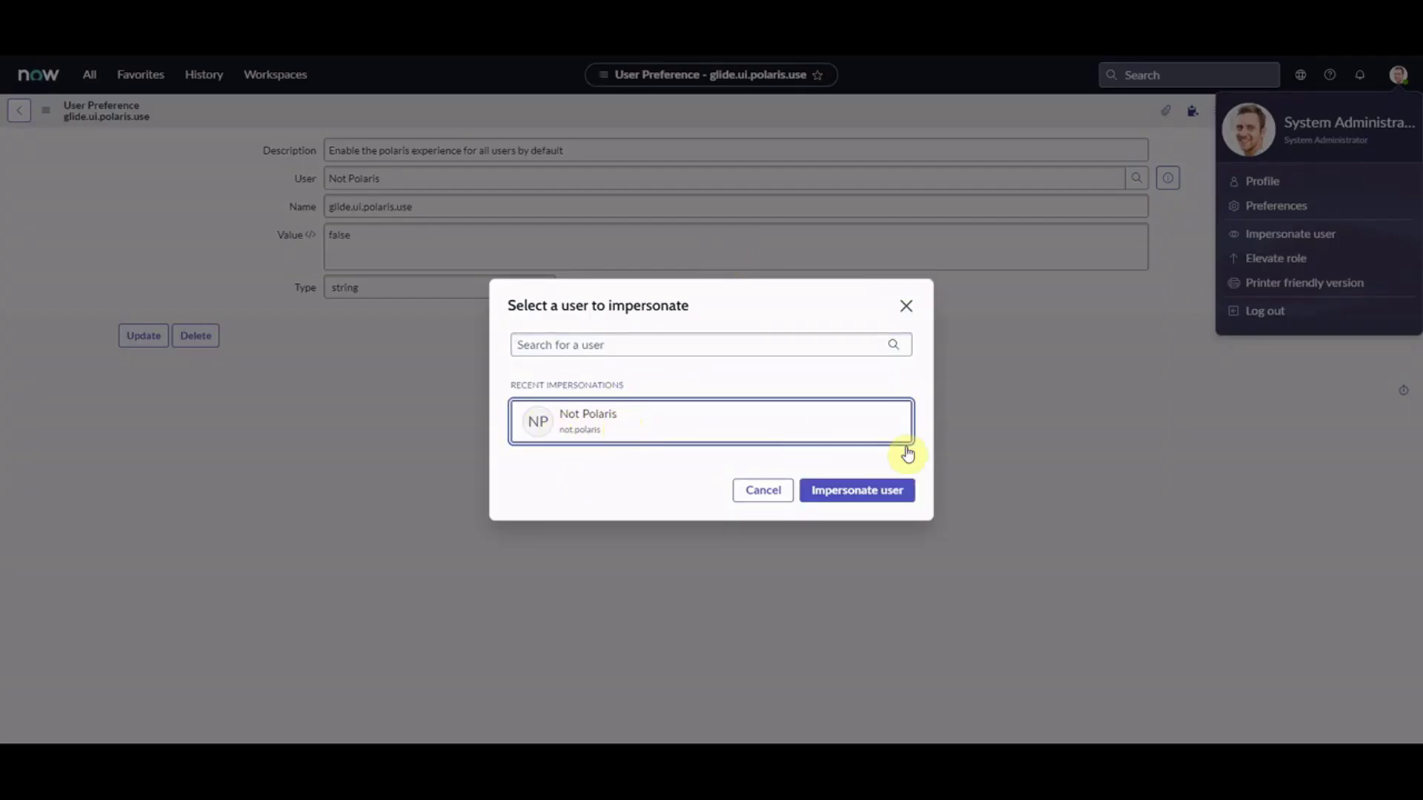
click(862, 492)
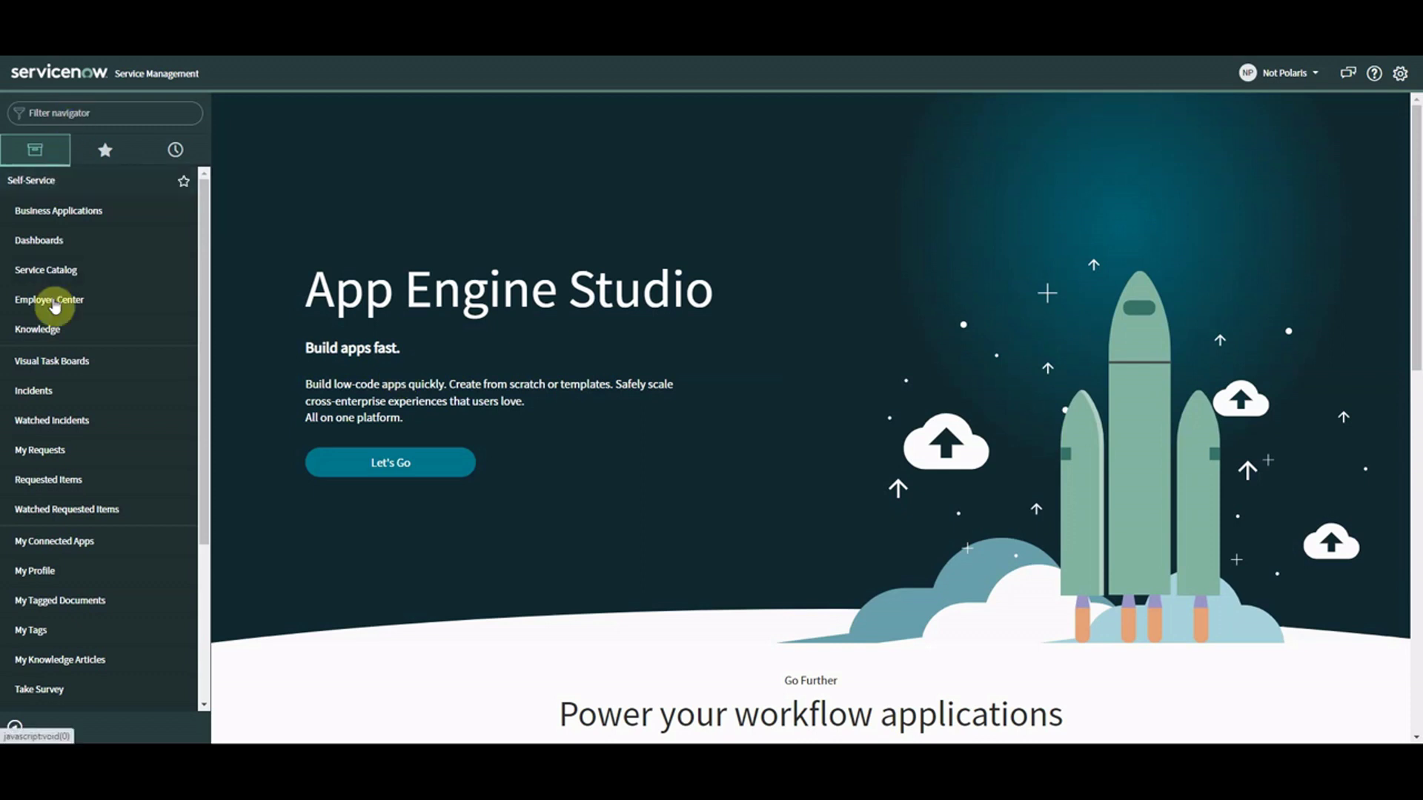
Browse Requested Items and Incidents, then start a new incident with urgency 2 - Medium.
click(139, 109)
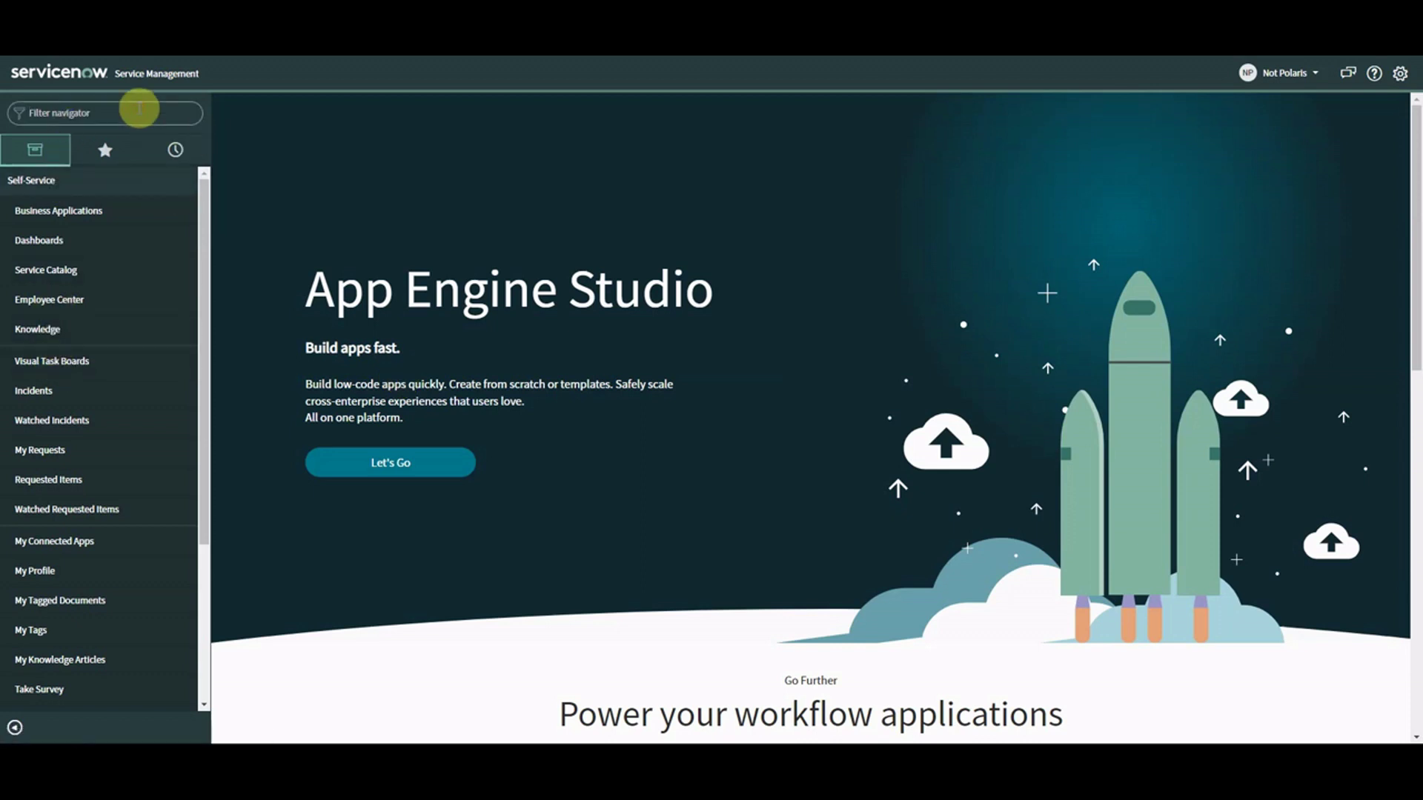
text(user pref)
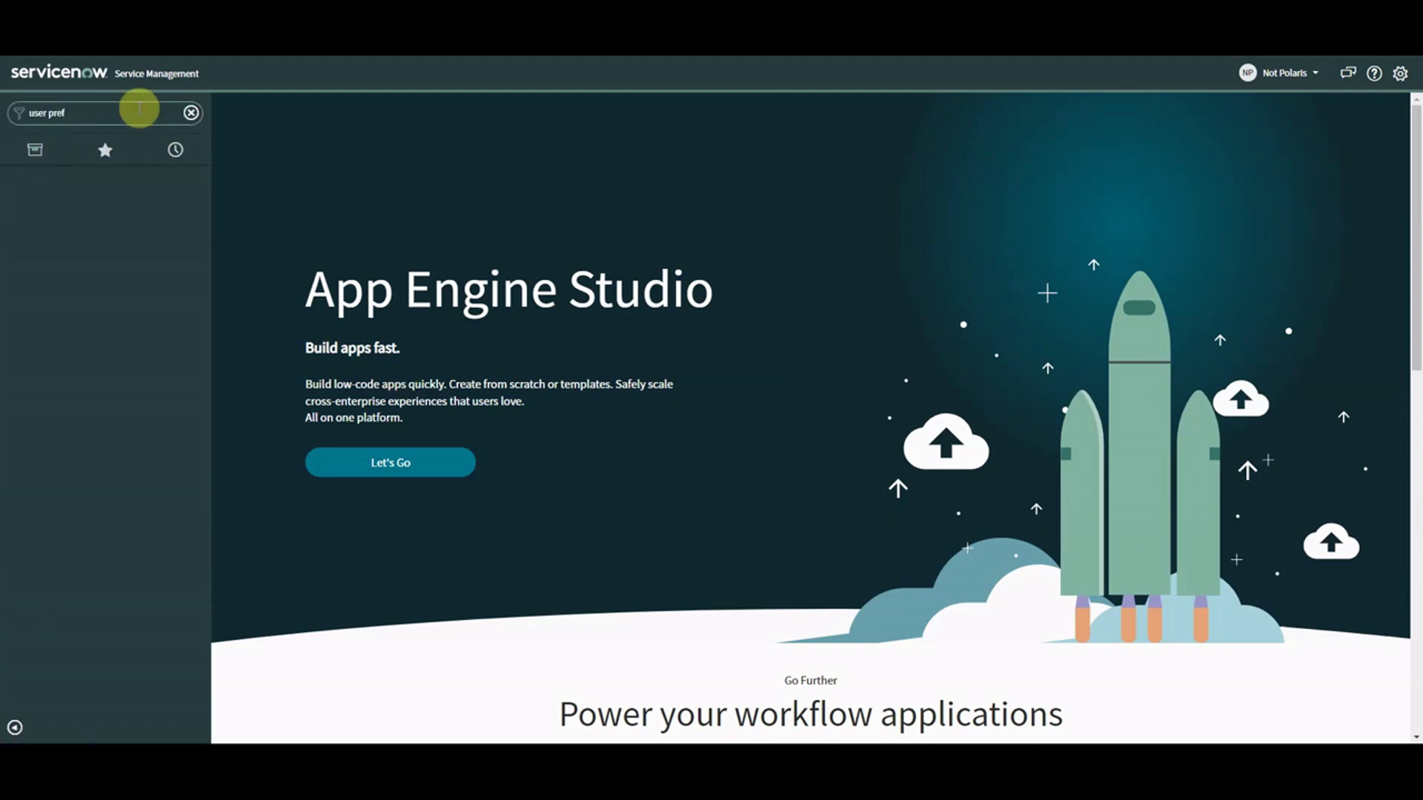
drag(139, 109, 8, 114)
key(BackSpace)
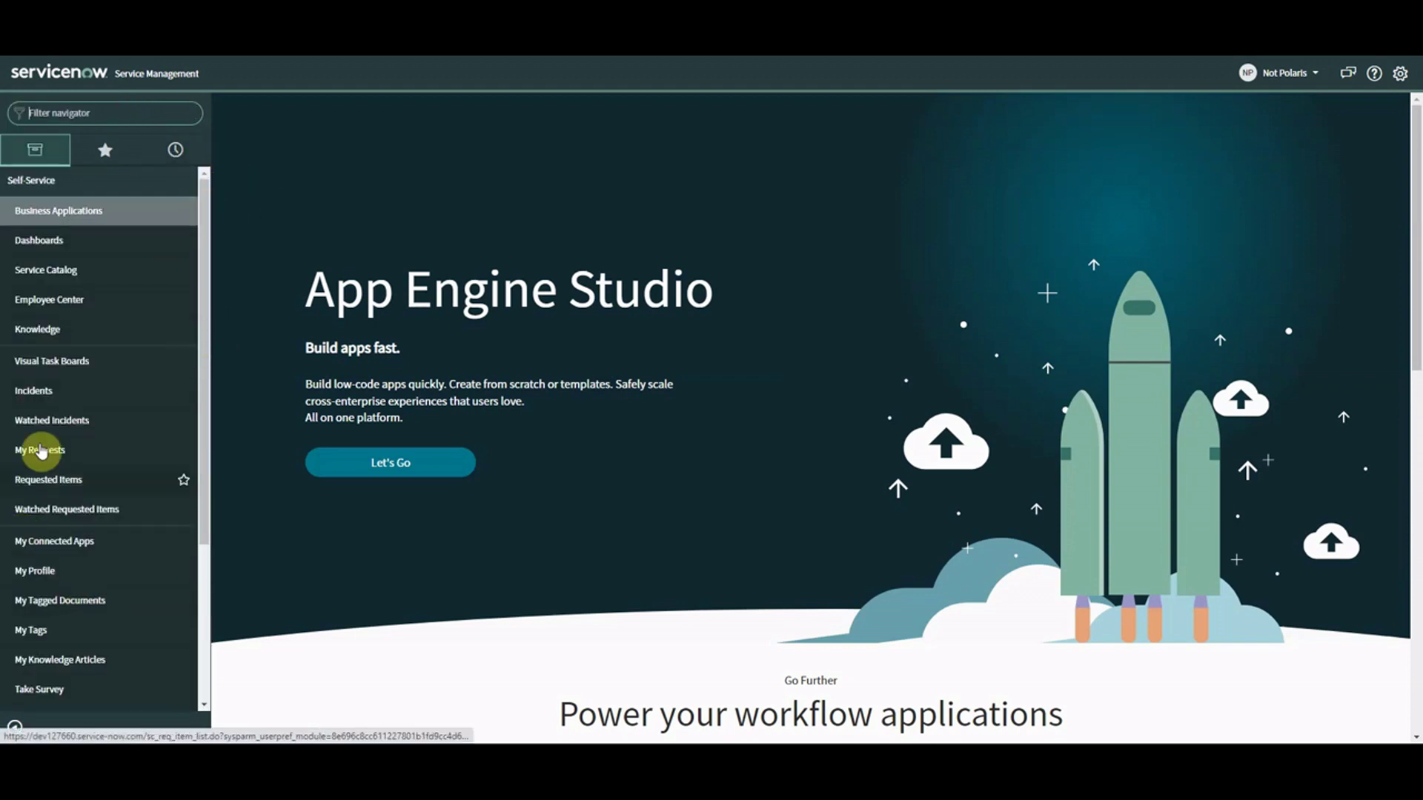
click(36, 481)
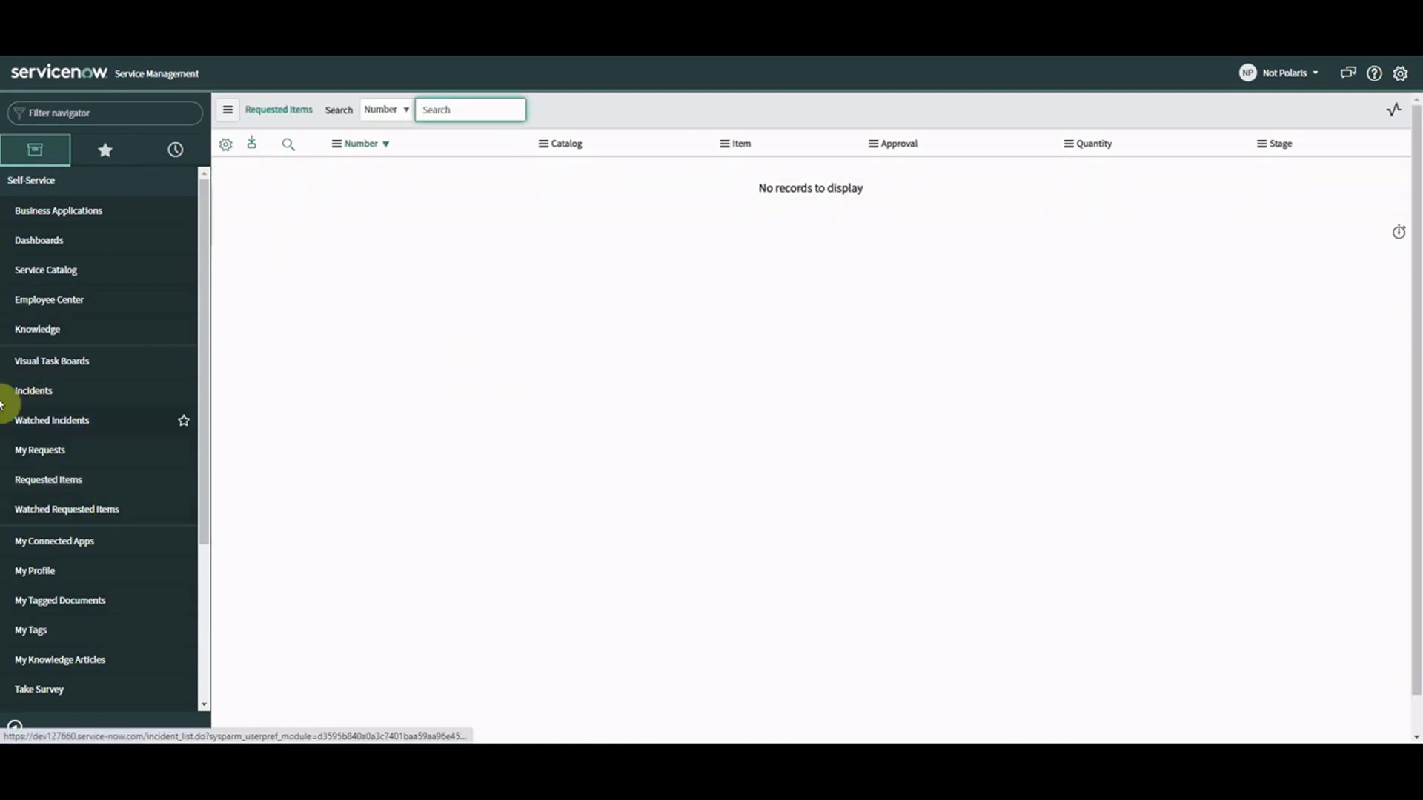
click(43, 396)
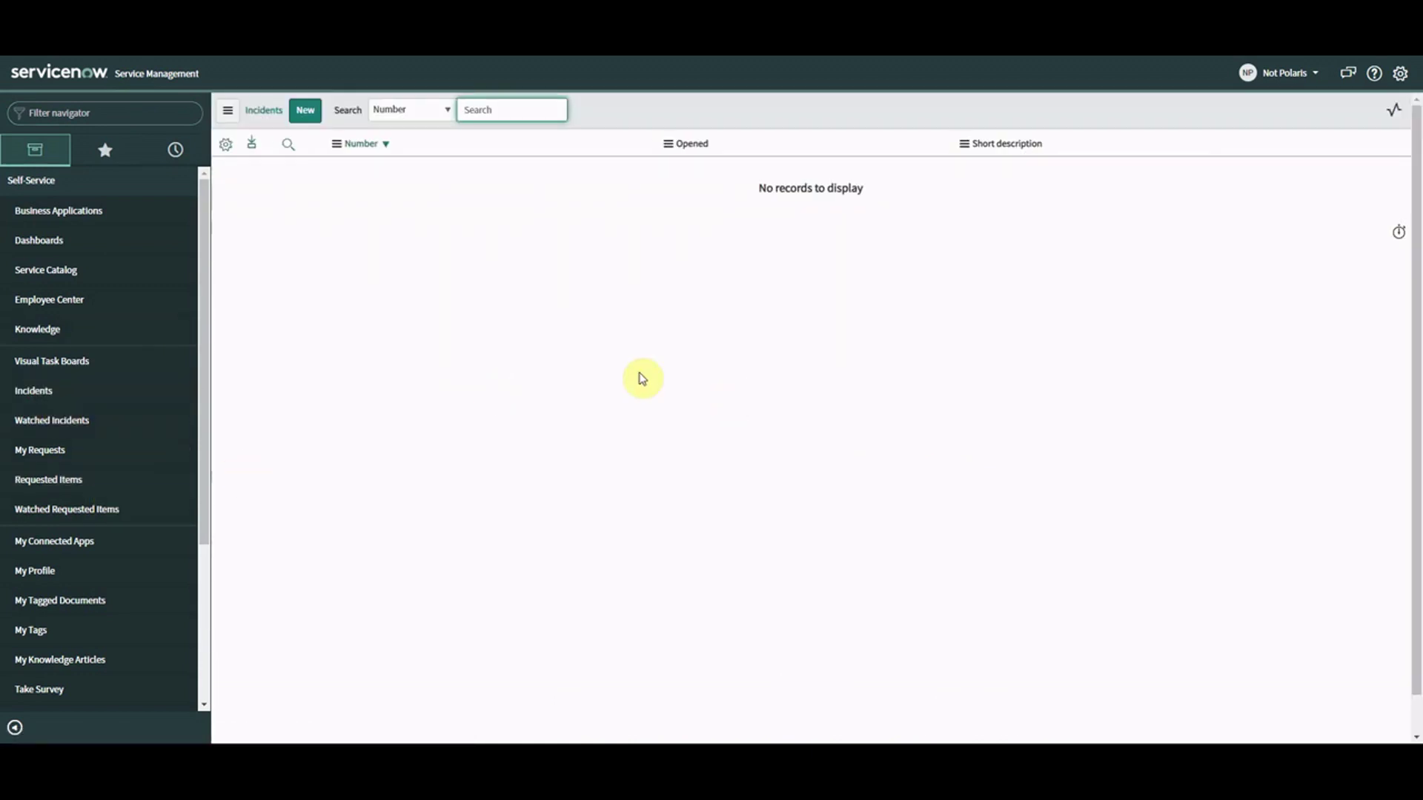
click(305, 111)
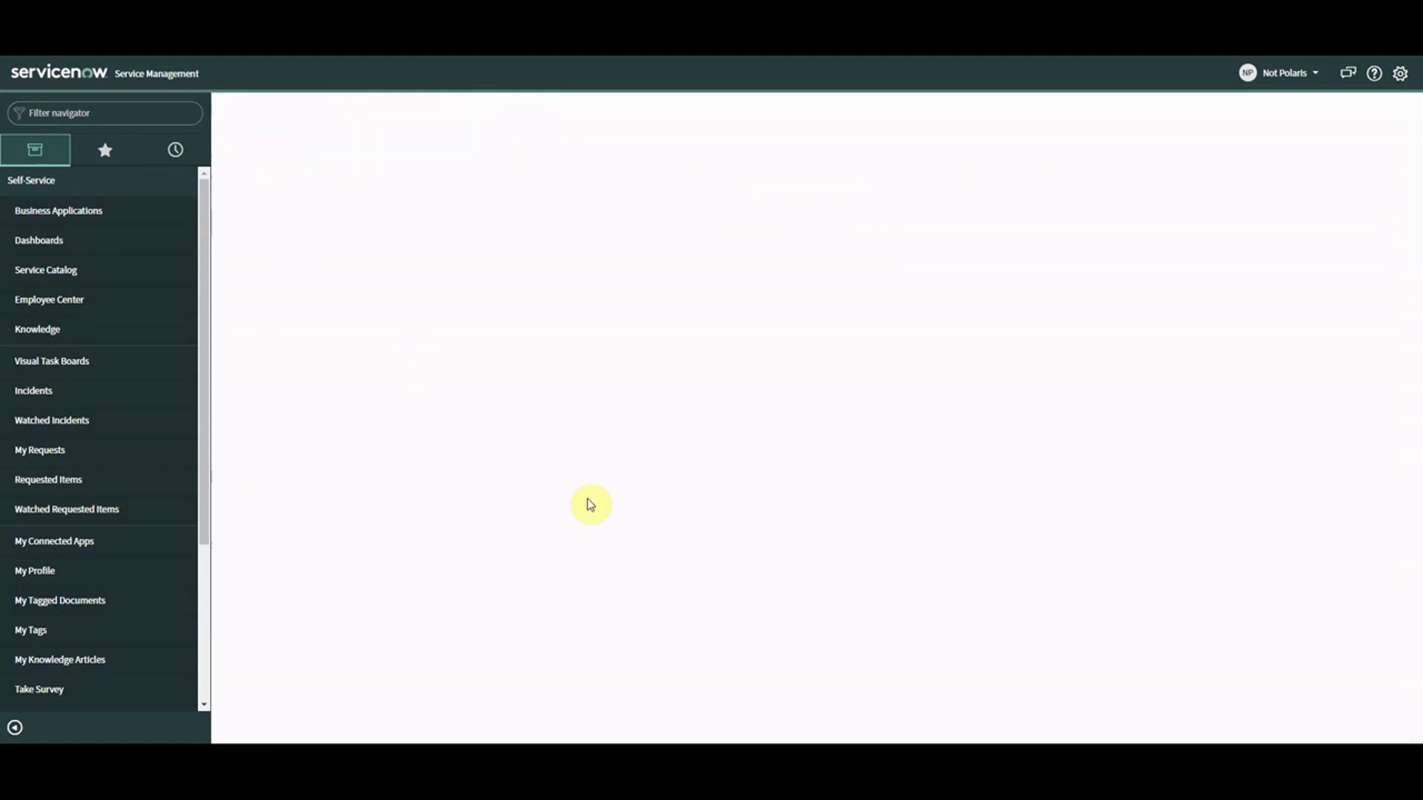
click(431, 240)
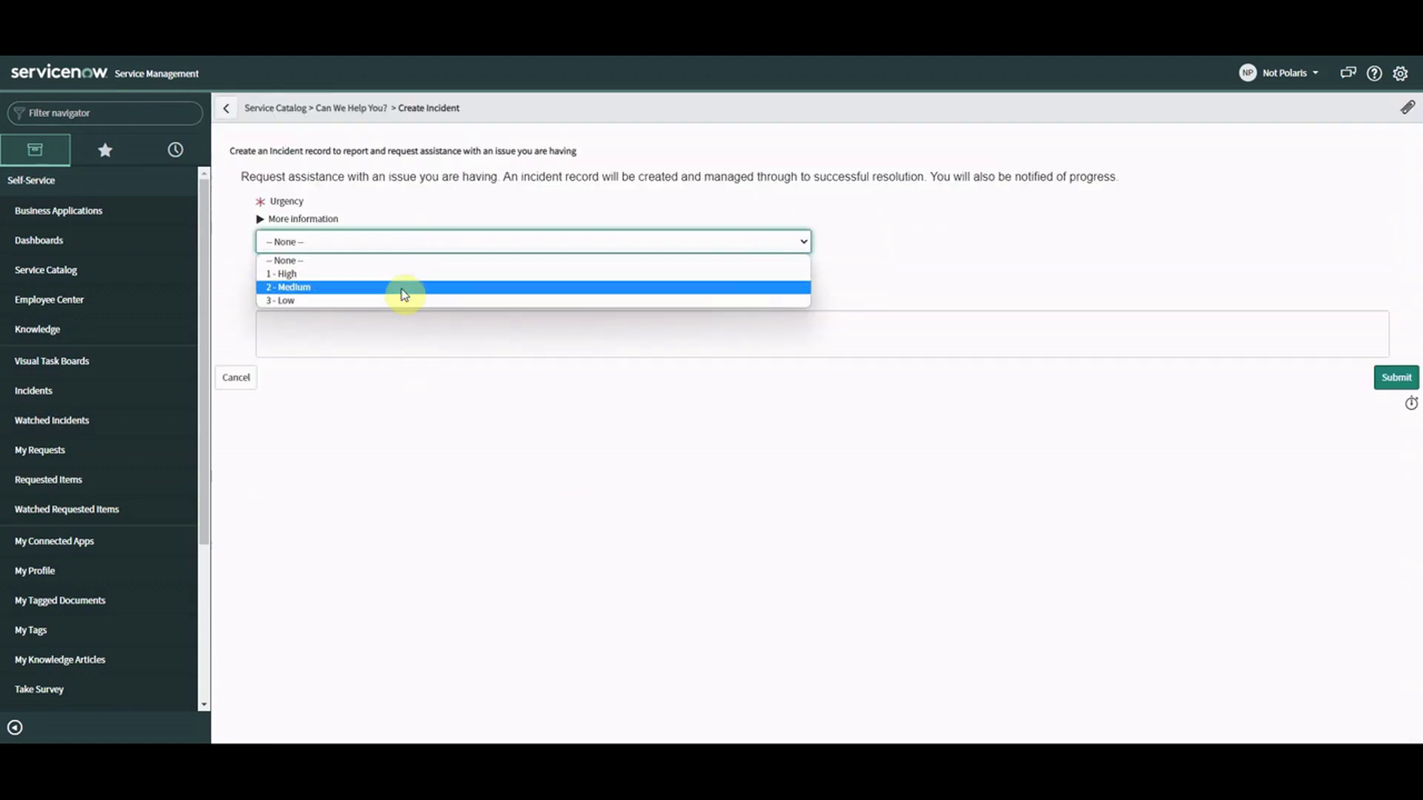
click(404, 289)
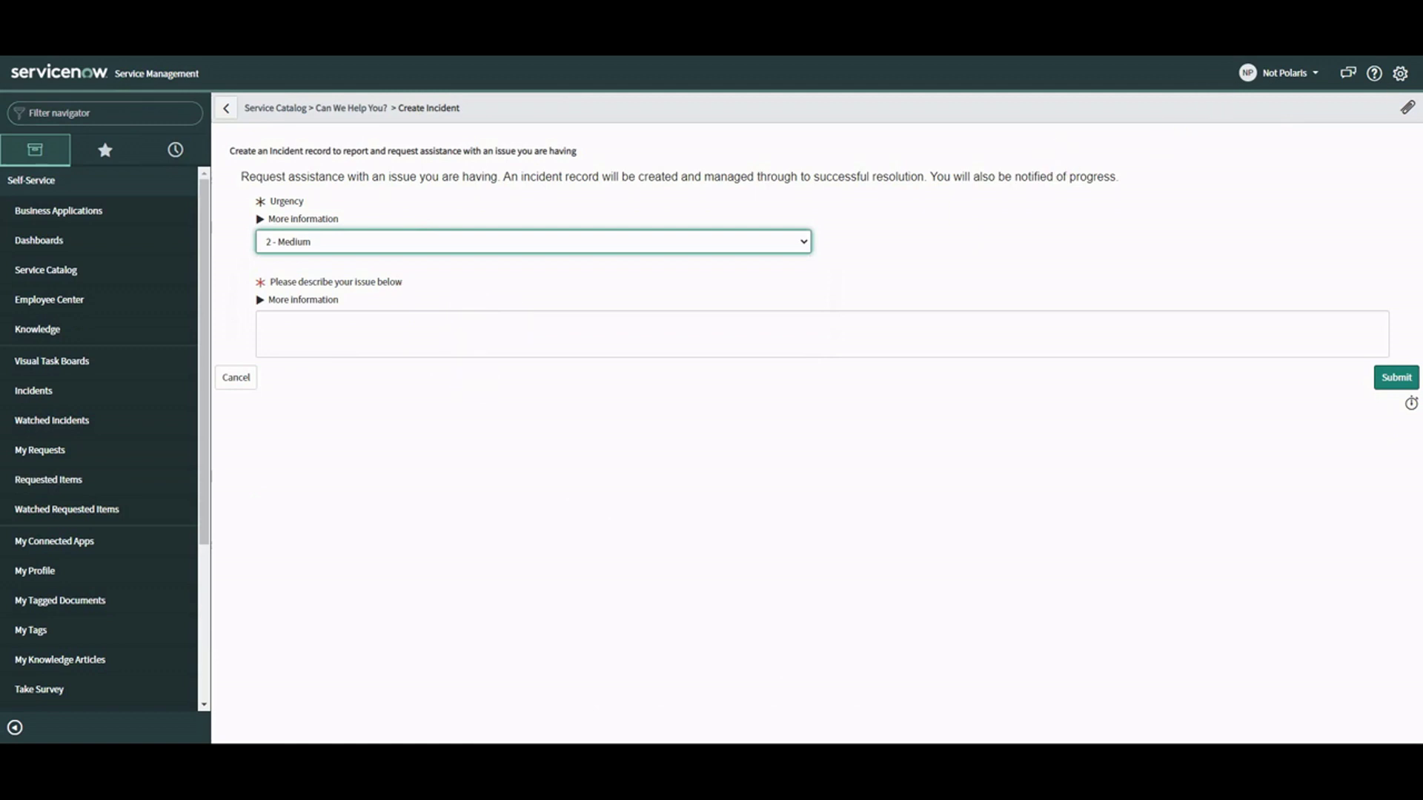
End the impersonation and leave the unsaved incident without saving.
click(1290, 73)
click(1285, 120)
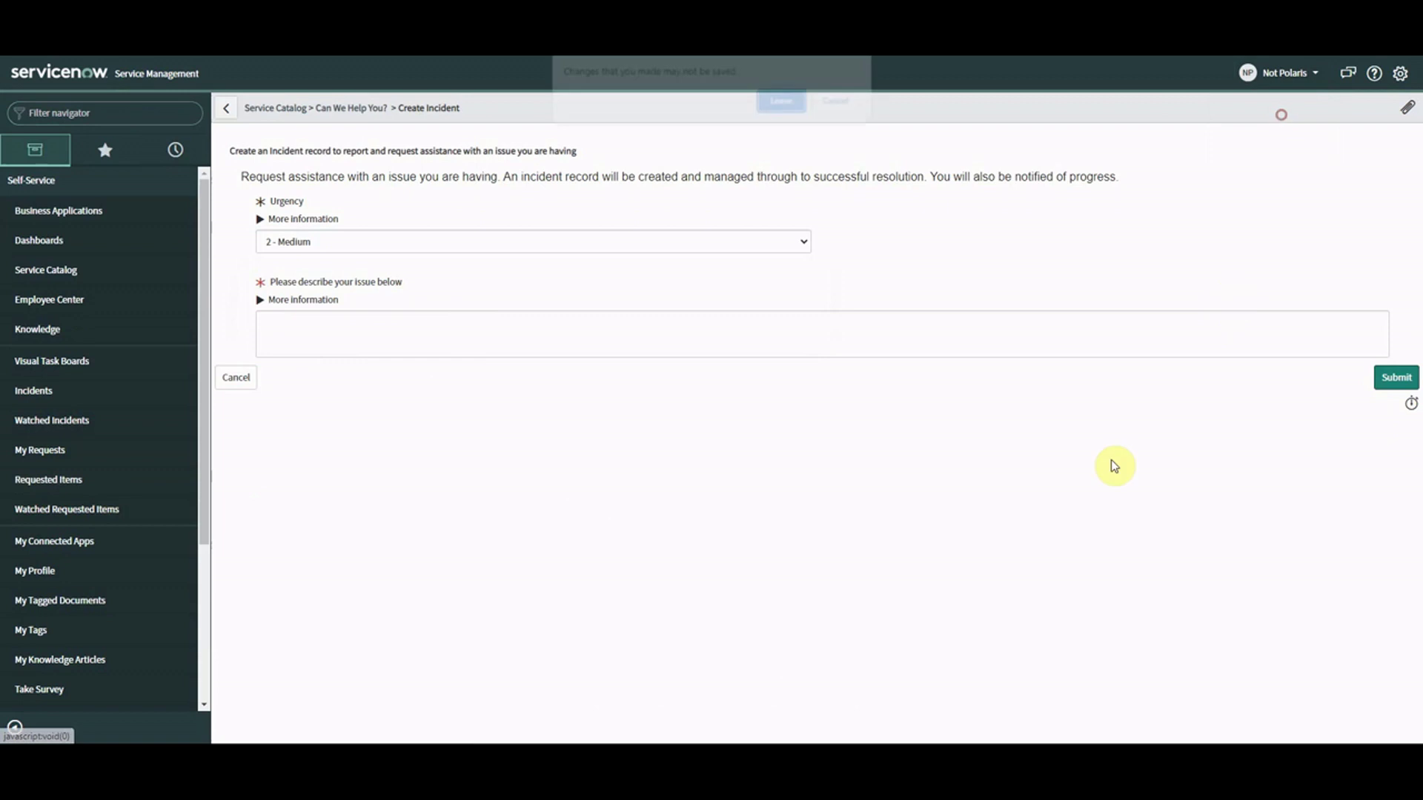
click(786, 103)
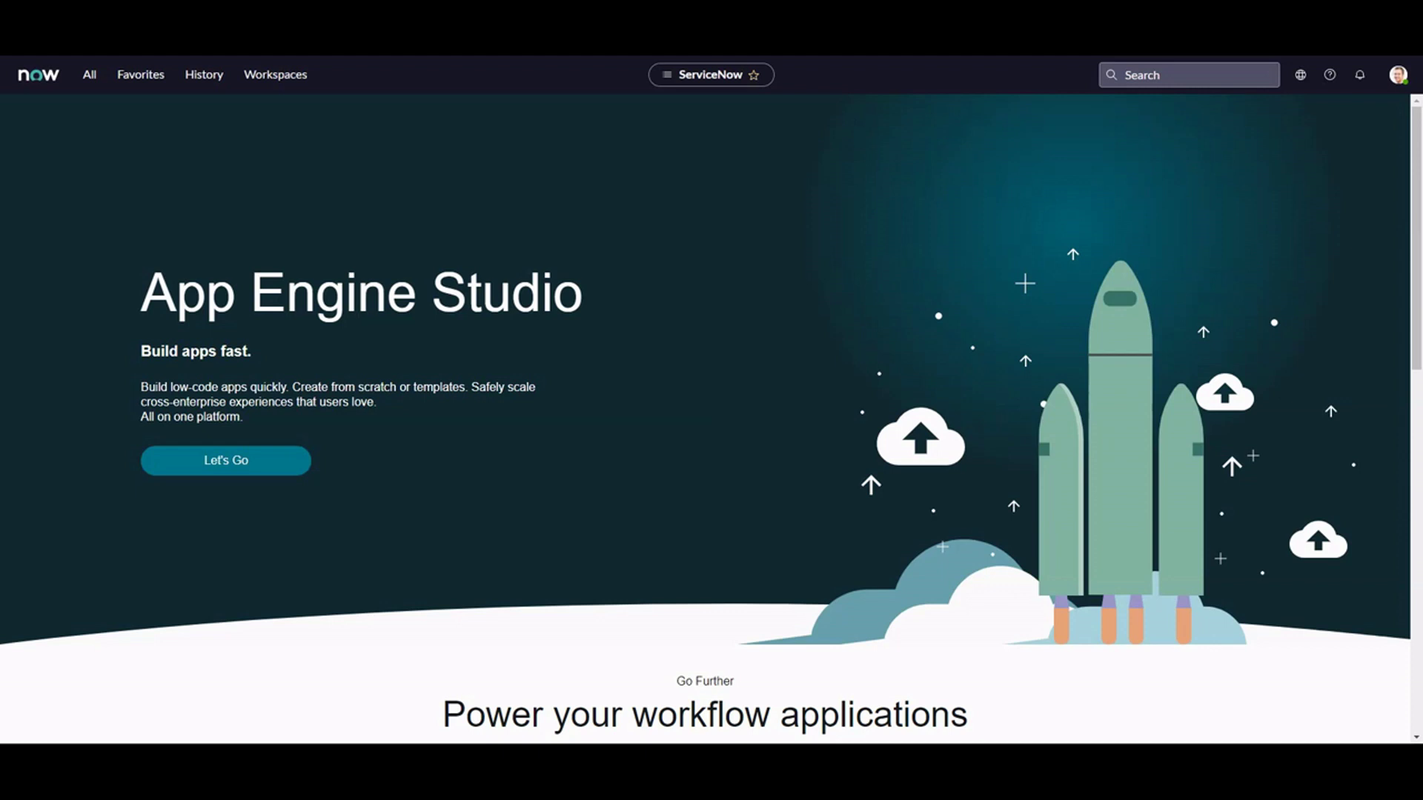
Open User Preferences, filter Name by '*pola', and open the global glide.ui.polaris.use record.
click(89, 74)
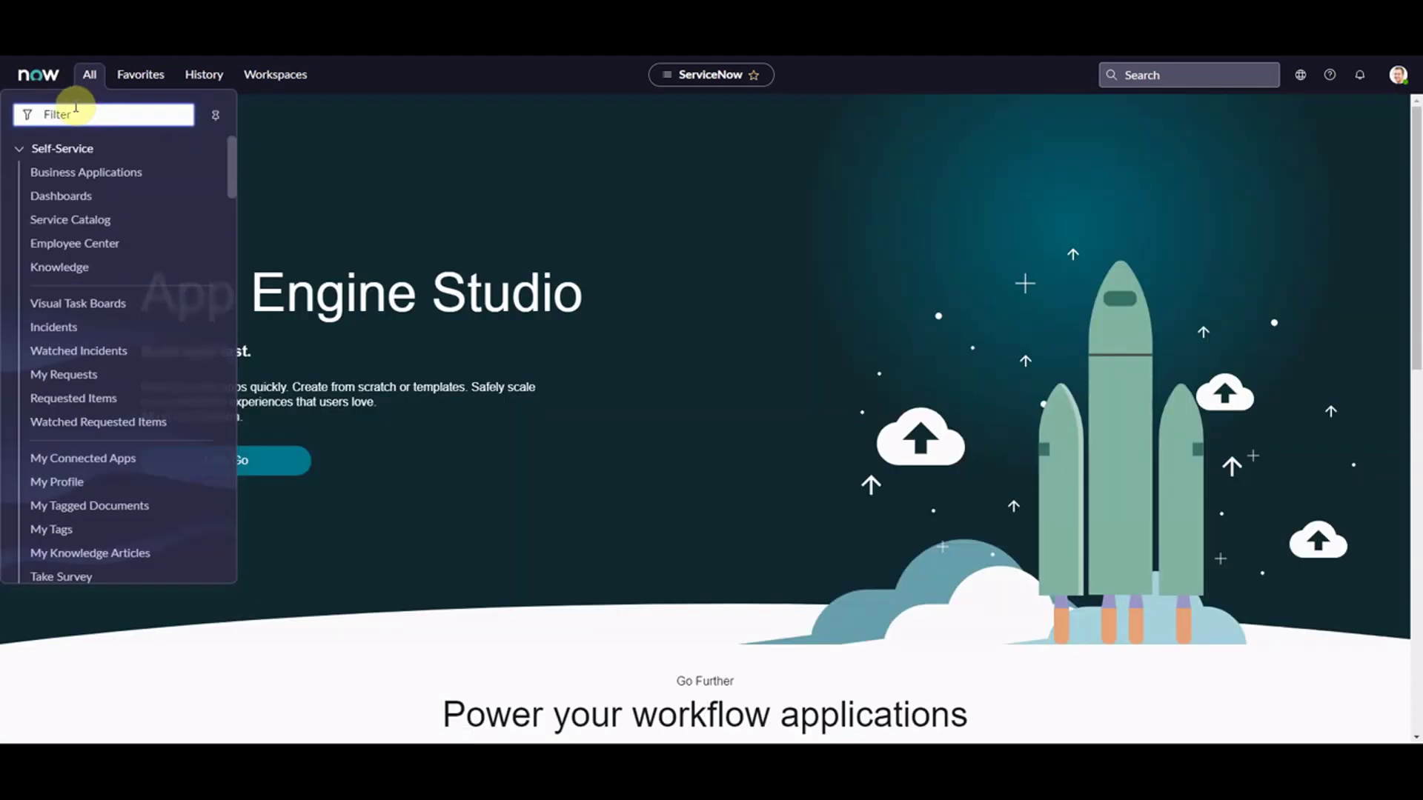
text(user pre)
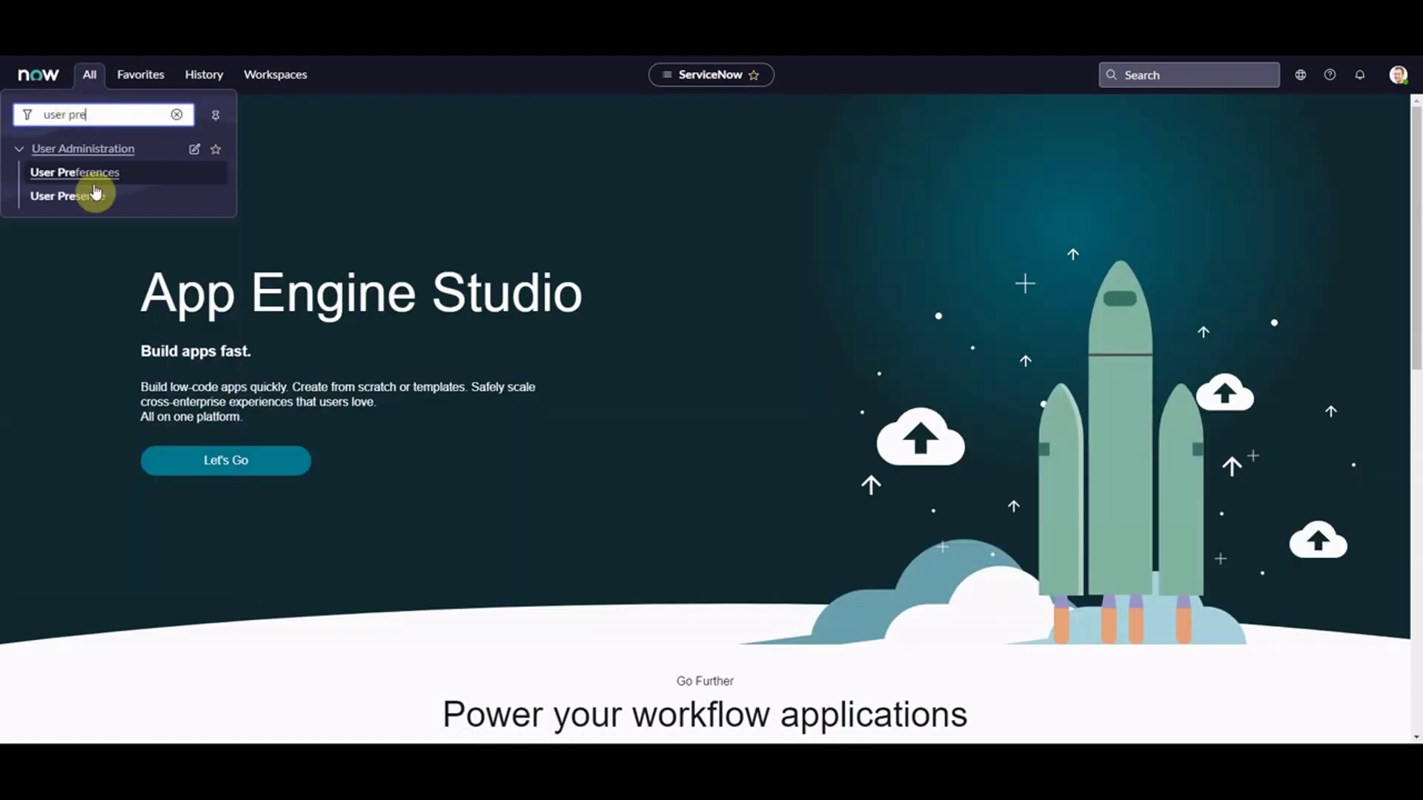
click(82, 172)
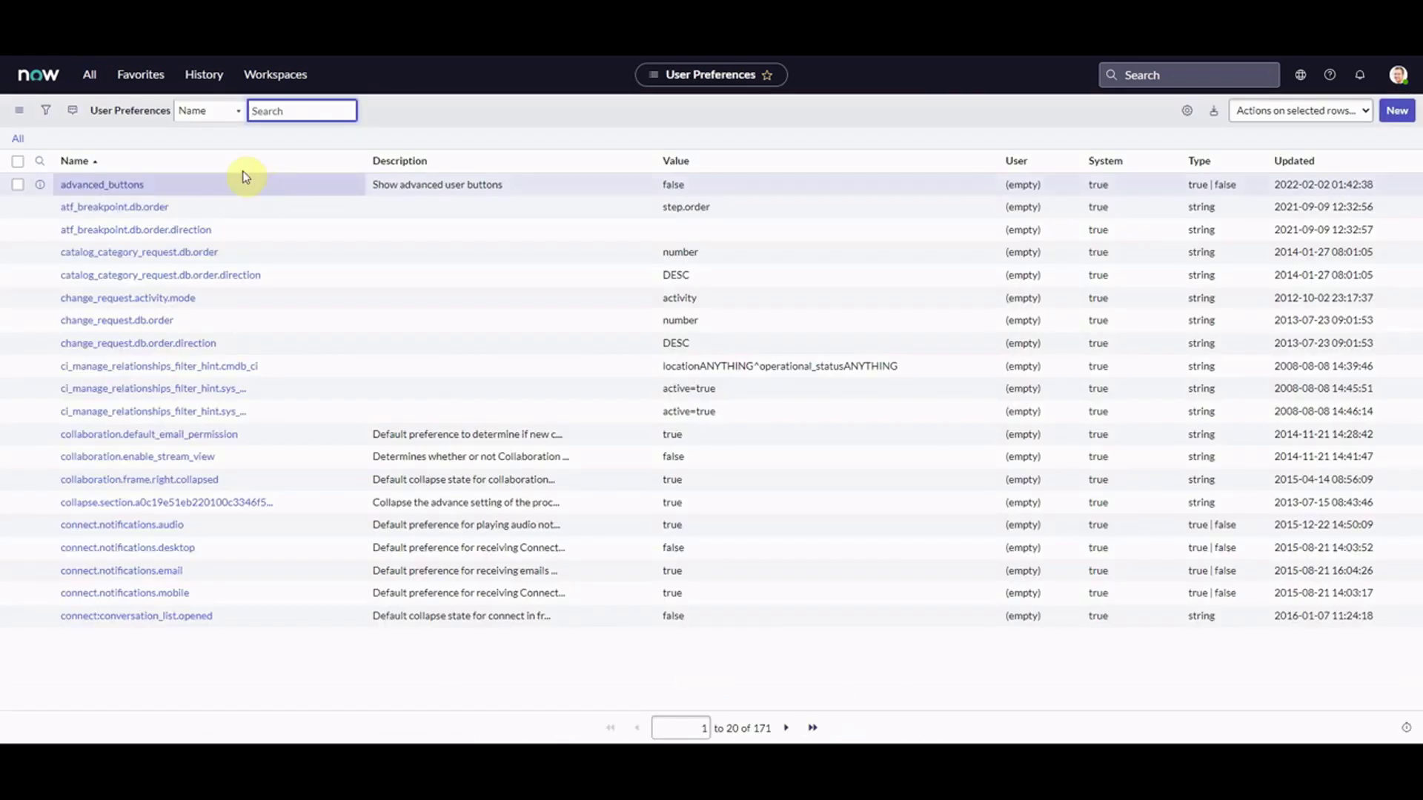
text(*polar)
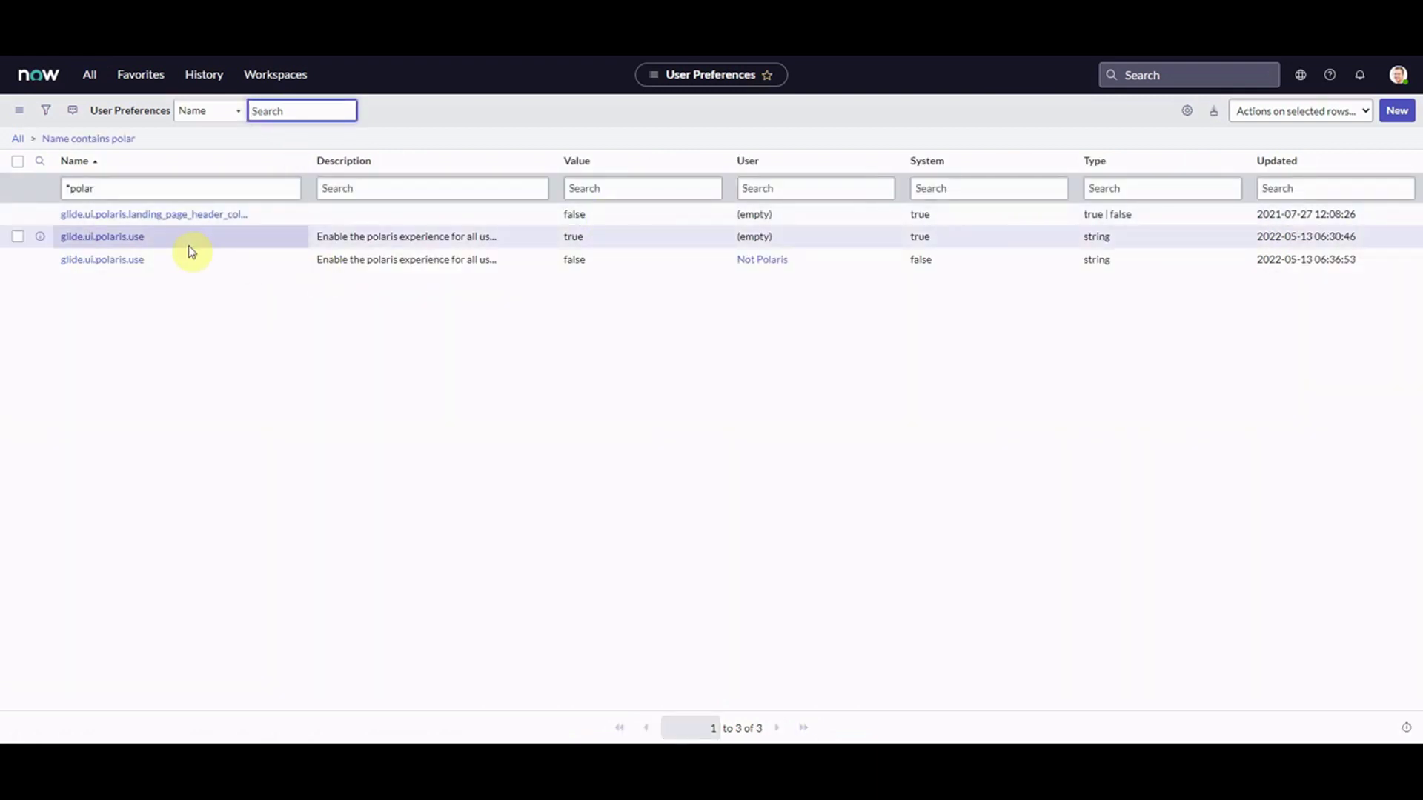
click(130, 238)
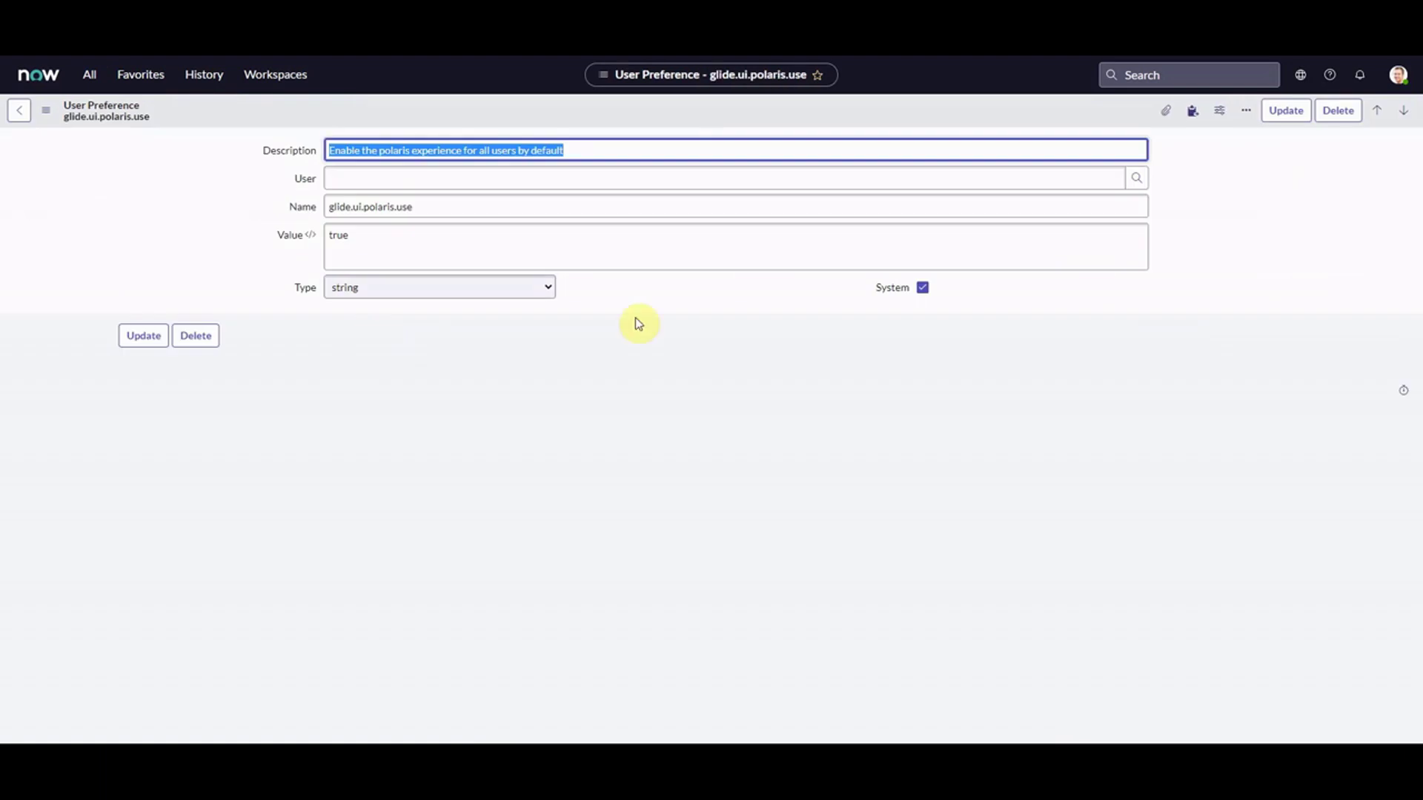
Change the global preference value from true to false and save, then open the Not Polaris copy.
double_click(336, 237)
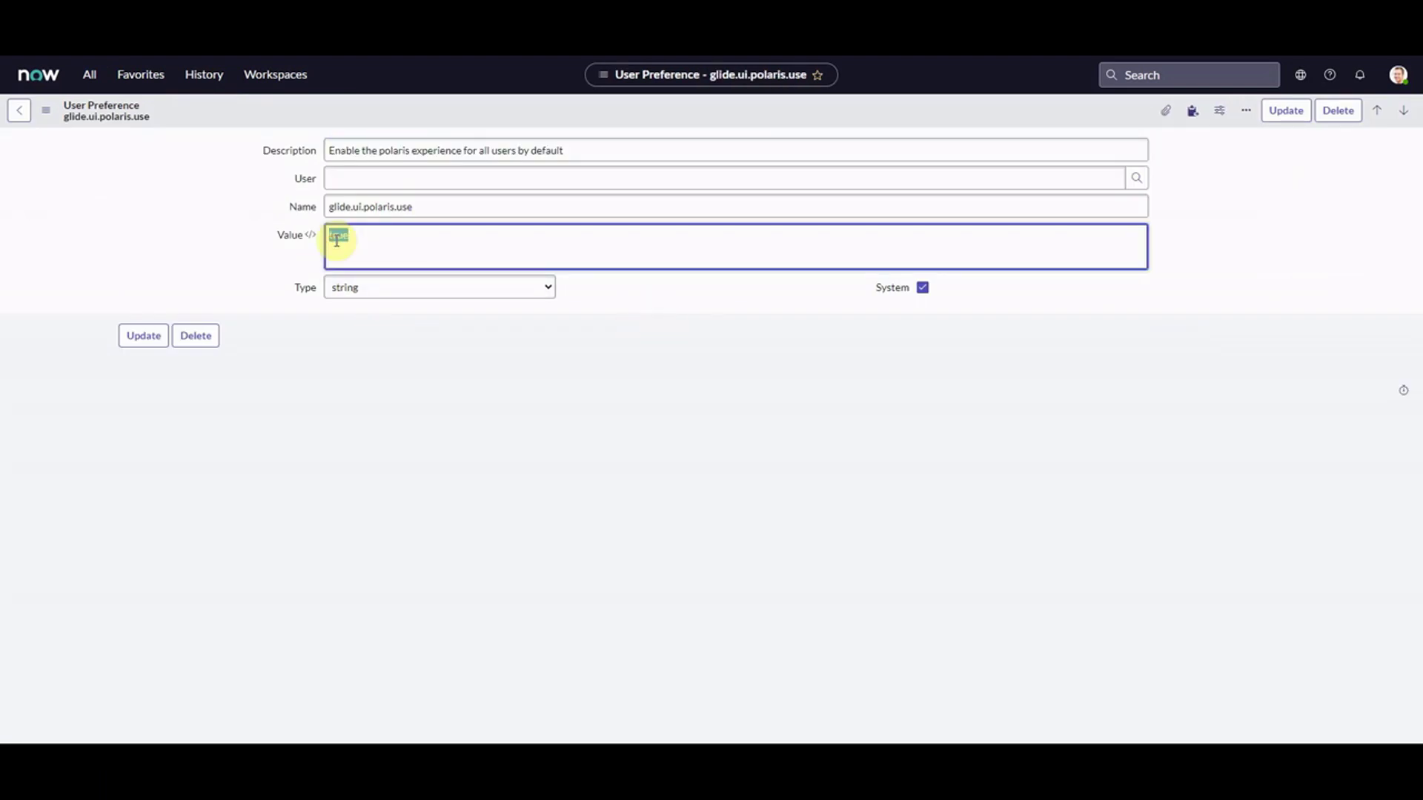
key(BackSpace)
text(false)
right_click(387, 117)
click(408, 129)
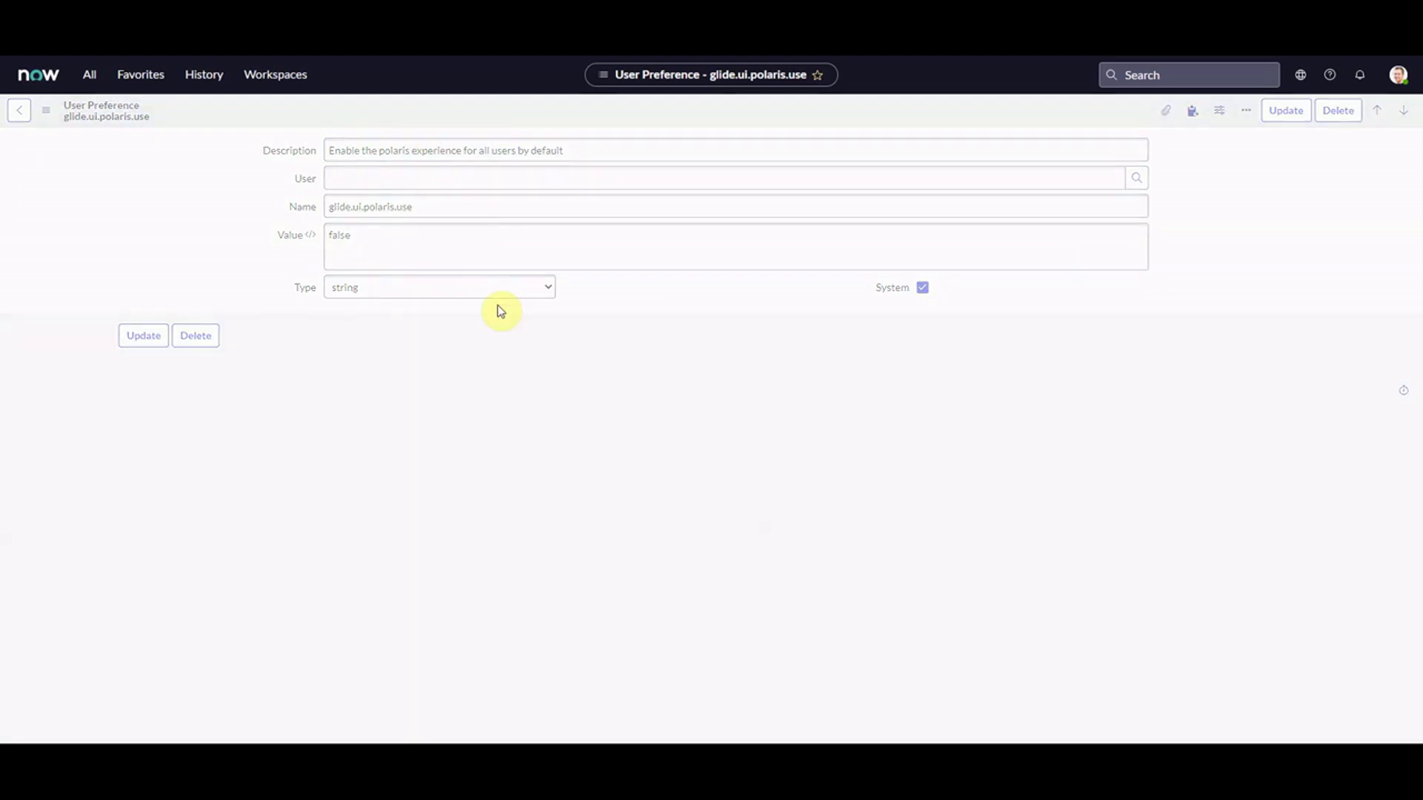
click(31, 115)
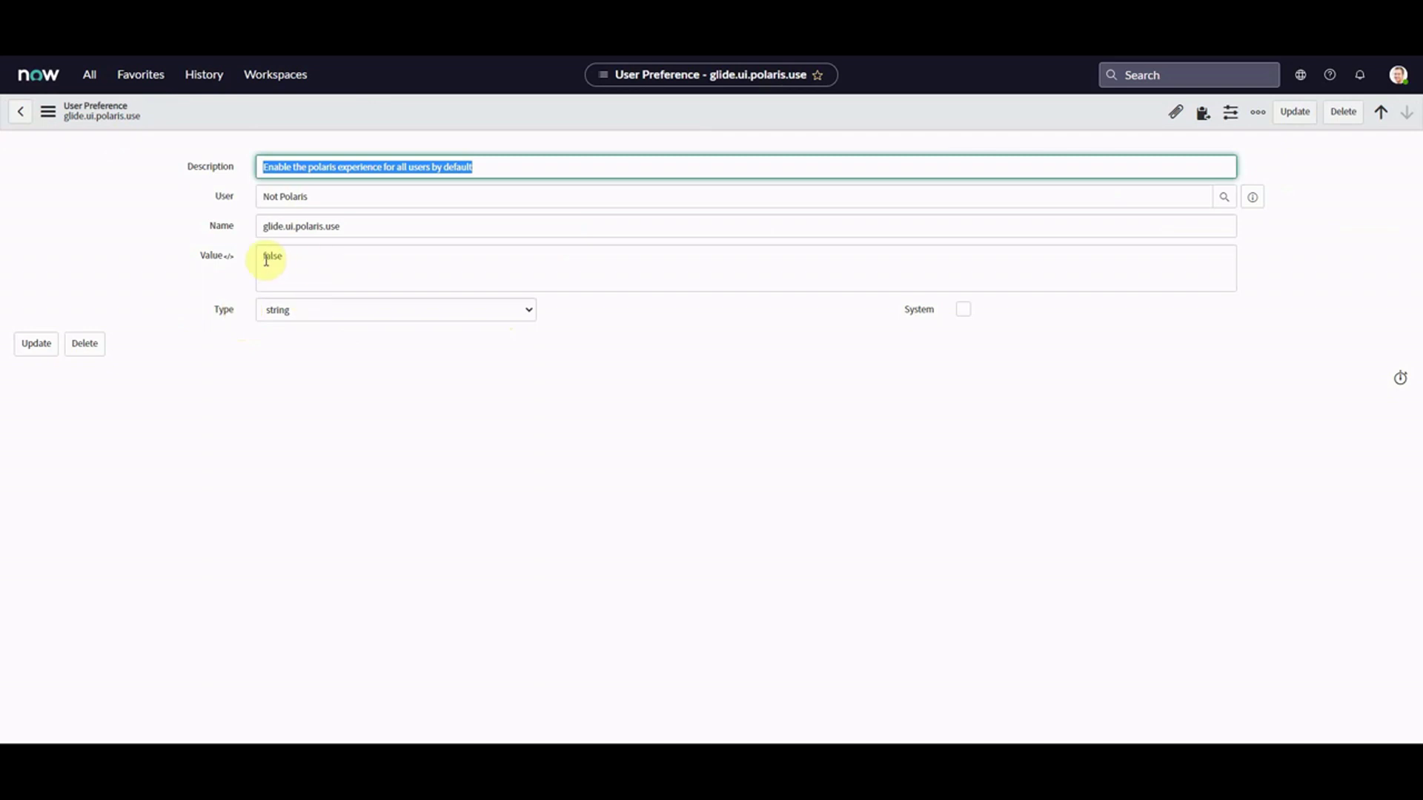
double_click(266, 259)
Replace the Not Polaris copy's value false with true and save it with Ctrl+S.
key(BackSpace)
text(true)
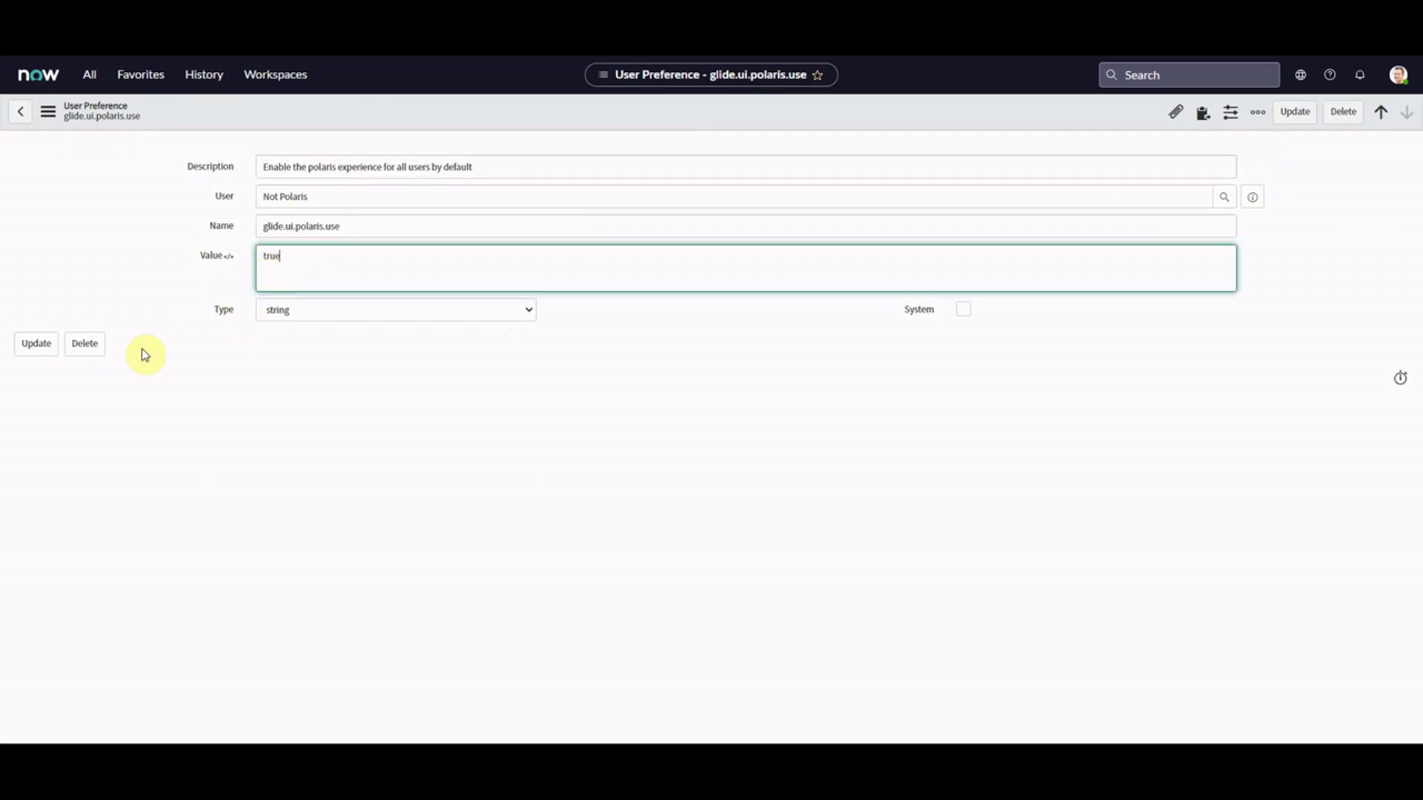
key(ctrl+s)
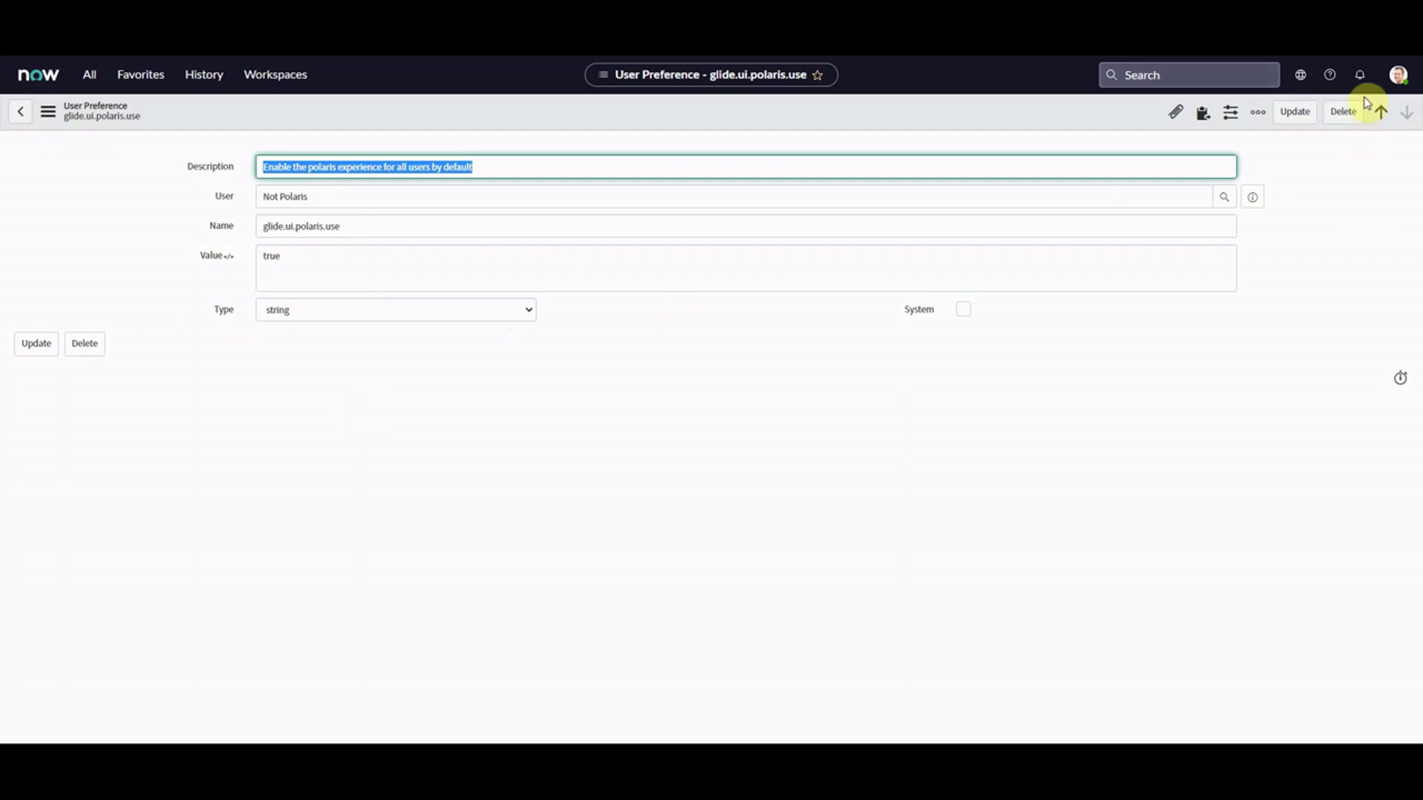
click(1399, 75)
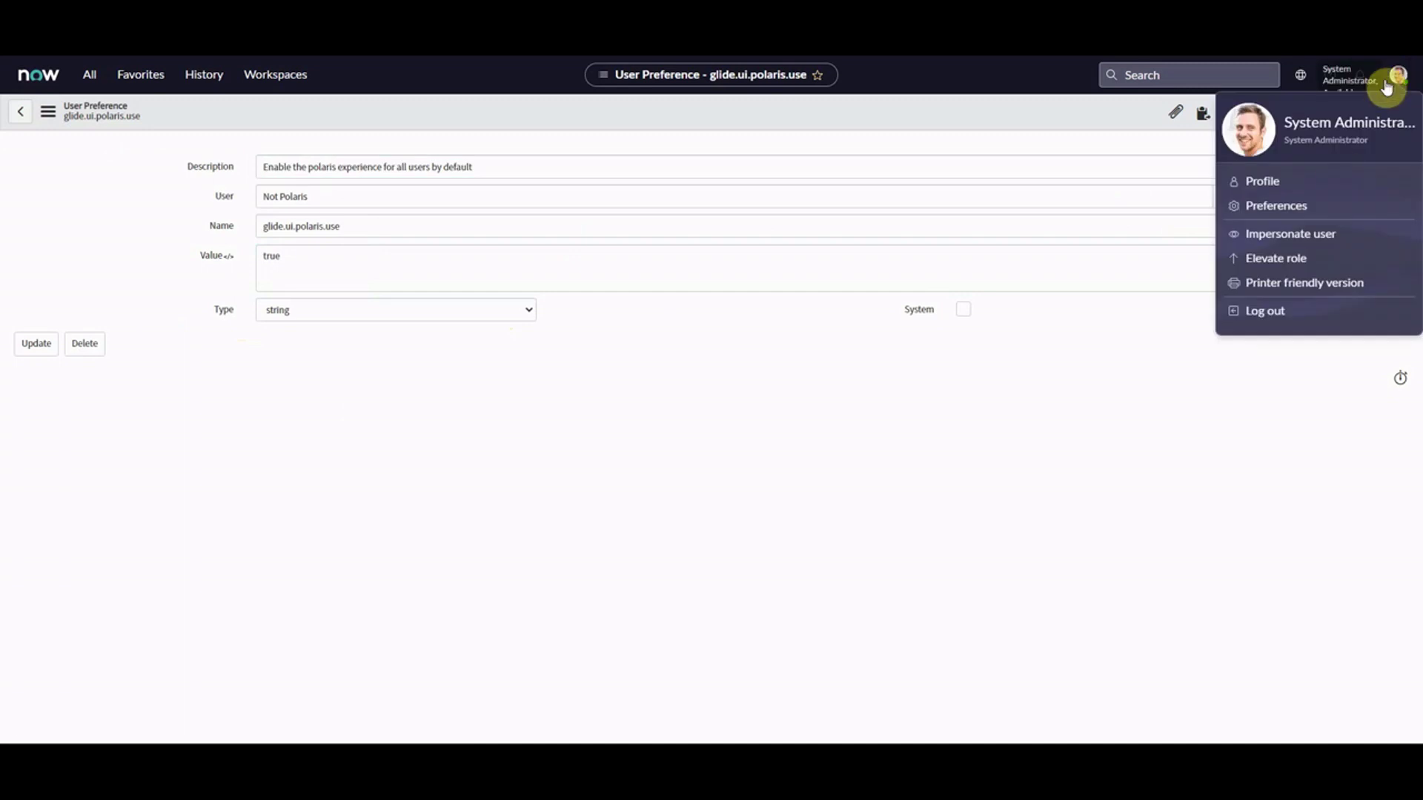
Impersonate Not Polaris, dismiss the welcome tour, and check the Next Experience navigator.
click(1293, 234)
click(629, 435)
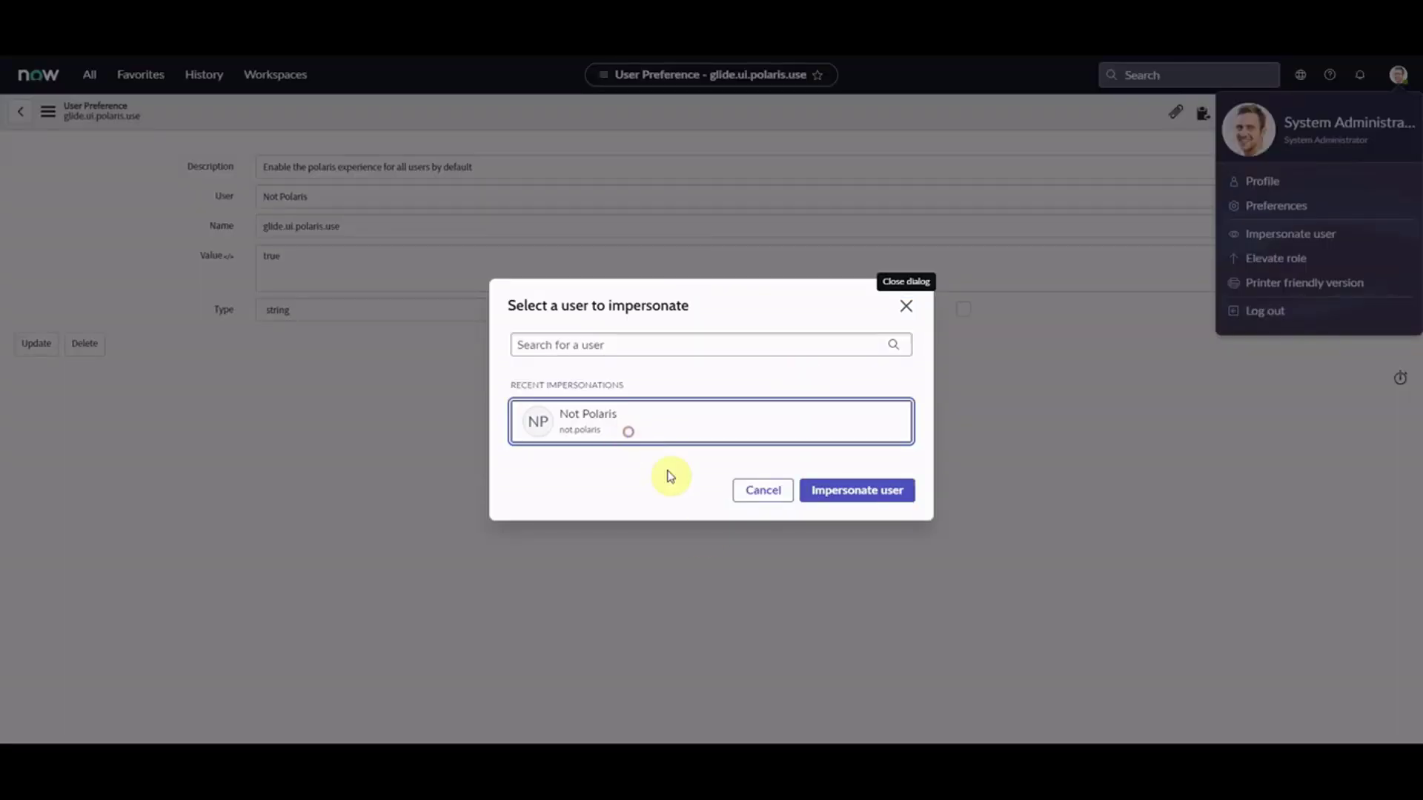
double_click(608, 445)
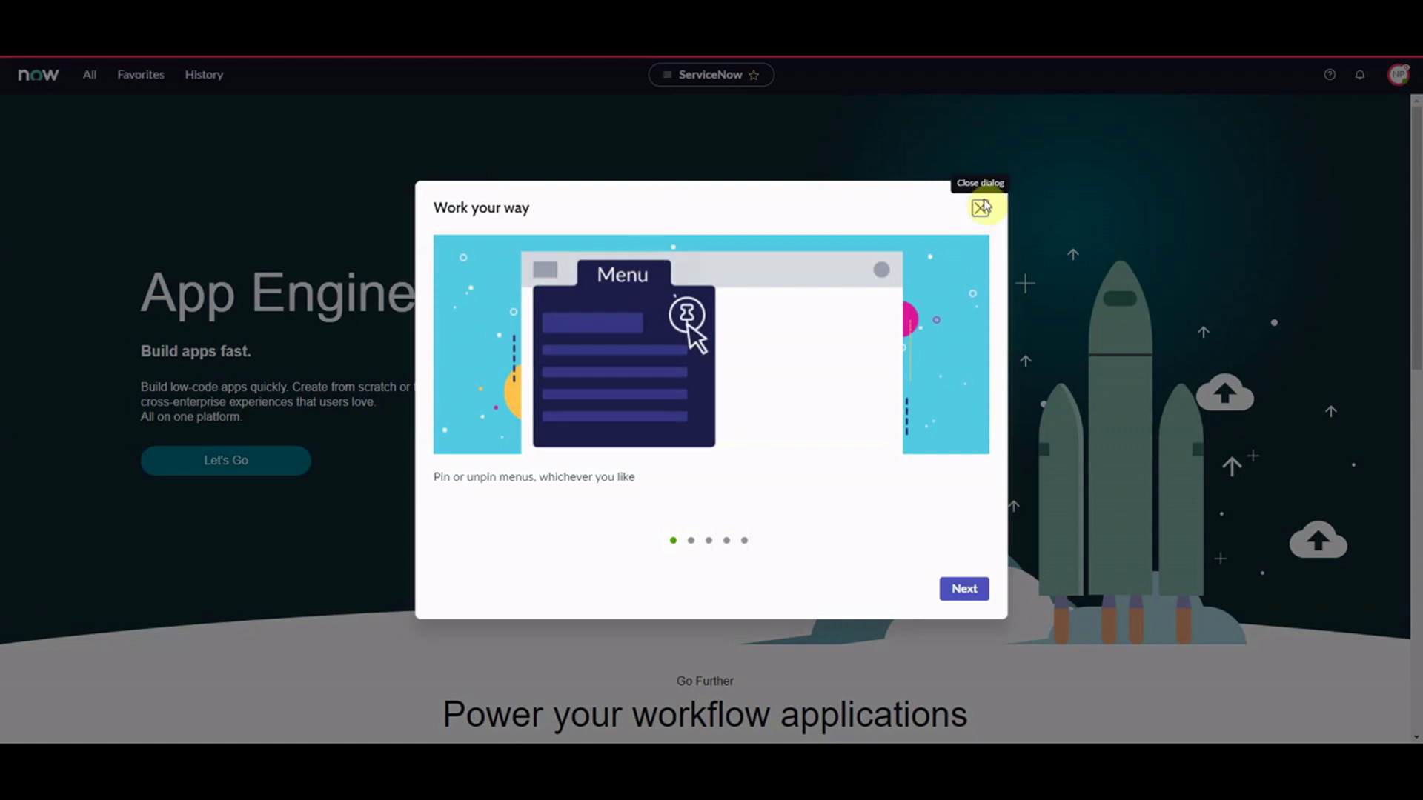
click(982, 209)
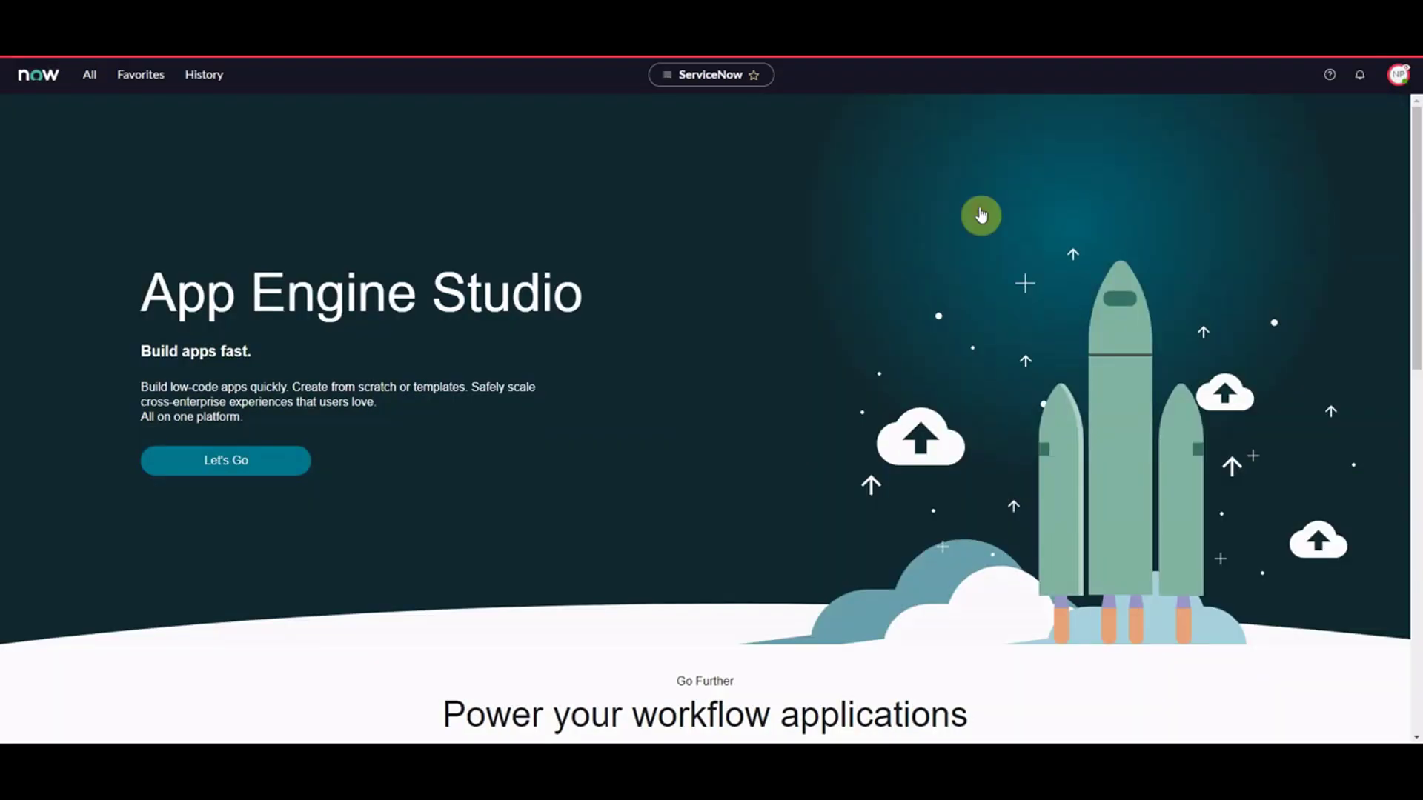
click(91, 77)
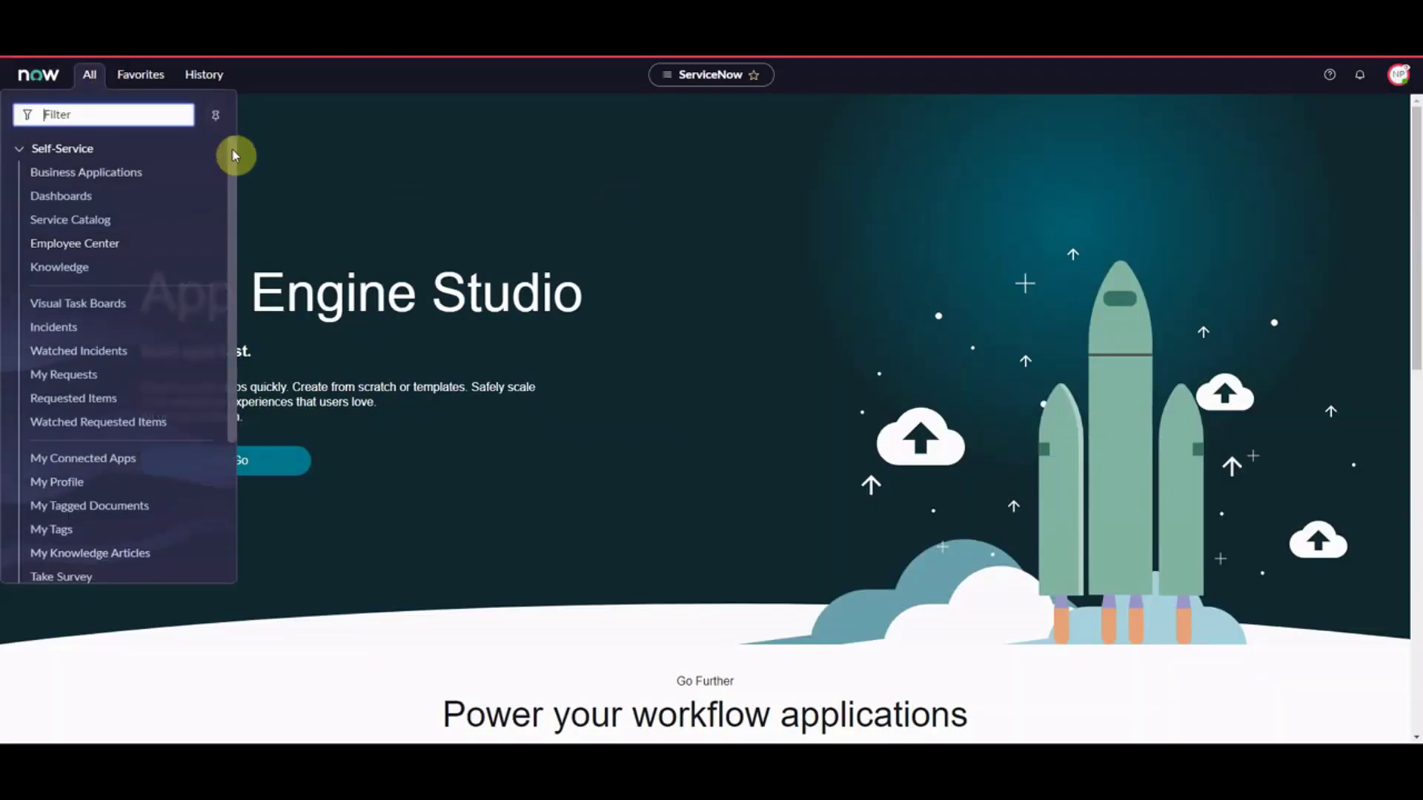
drag(232, 182, 232, 279)
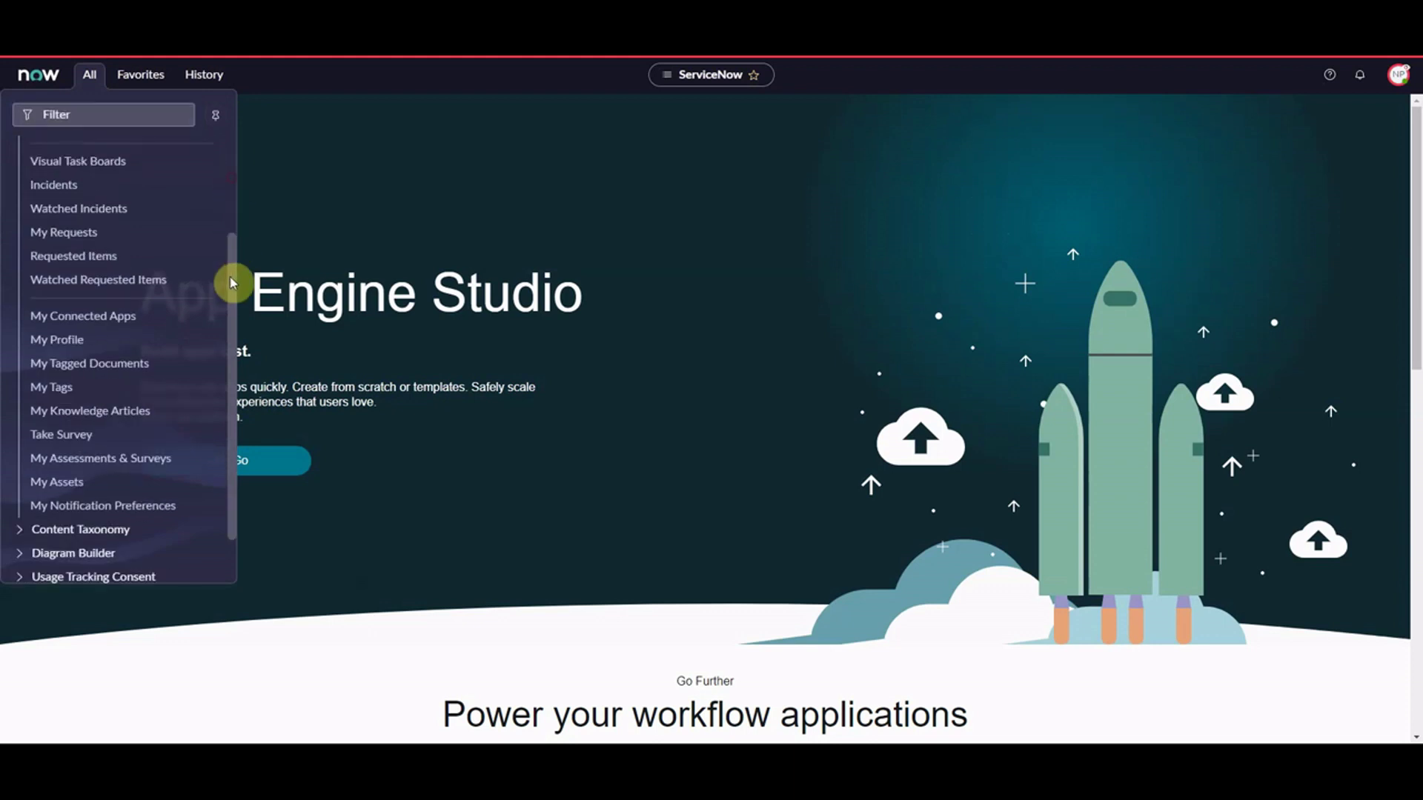
click(1392, 80)
click(1392, 80)
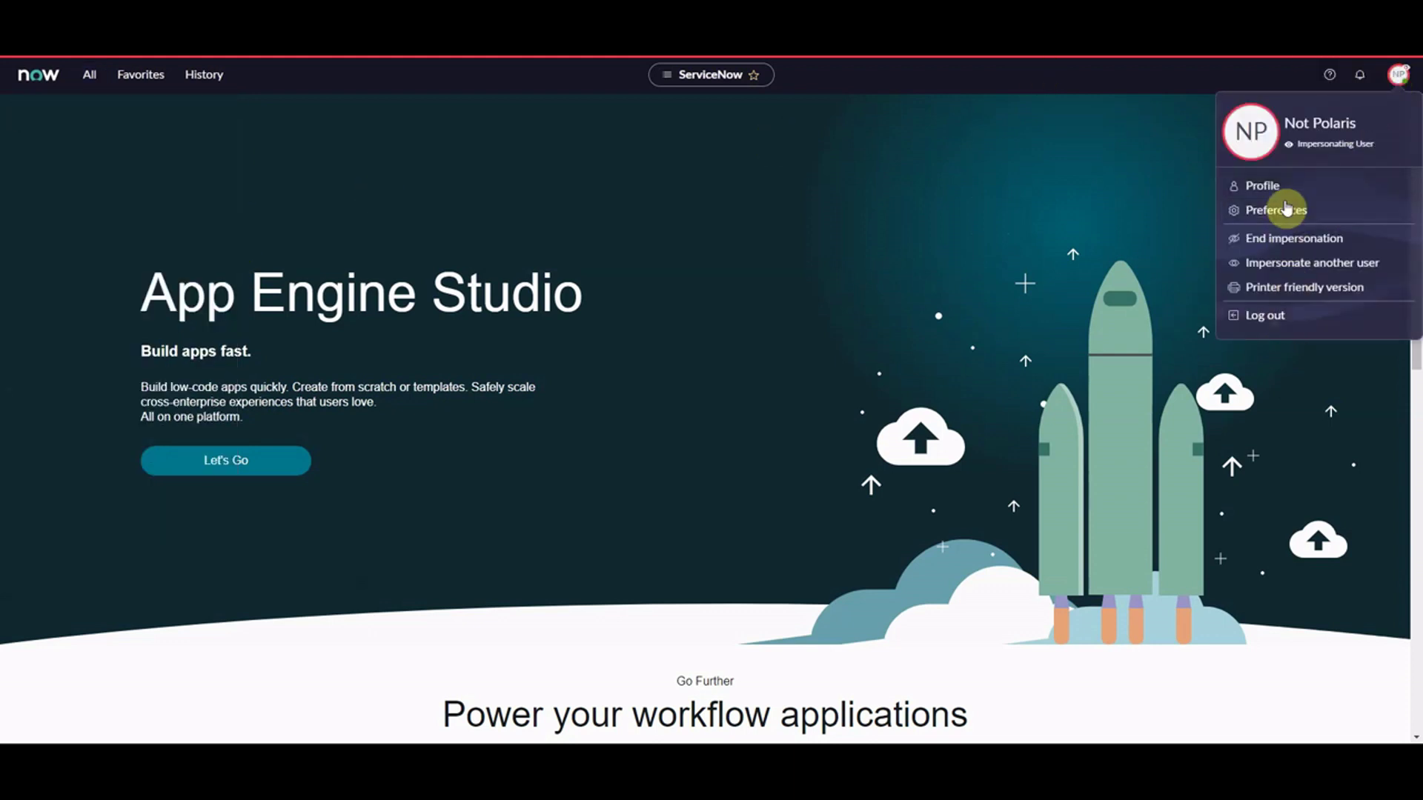